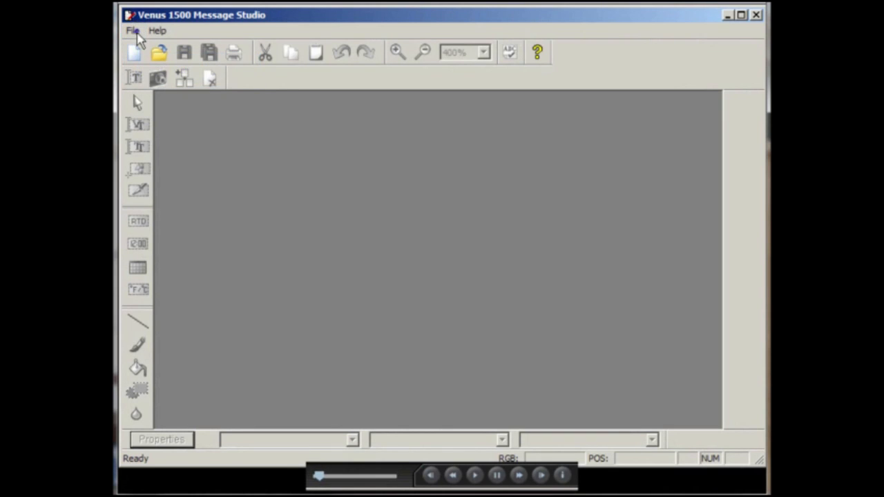
Step: Create a new message using the Galaxy 48 x 96 RGB 32K configuration and move its window to the workspace's upper-left area
{"action": "left_click", "coordinate": [135, 32]}
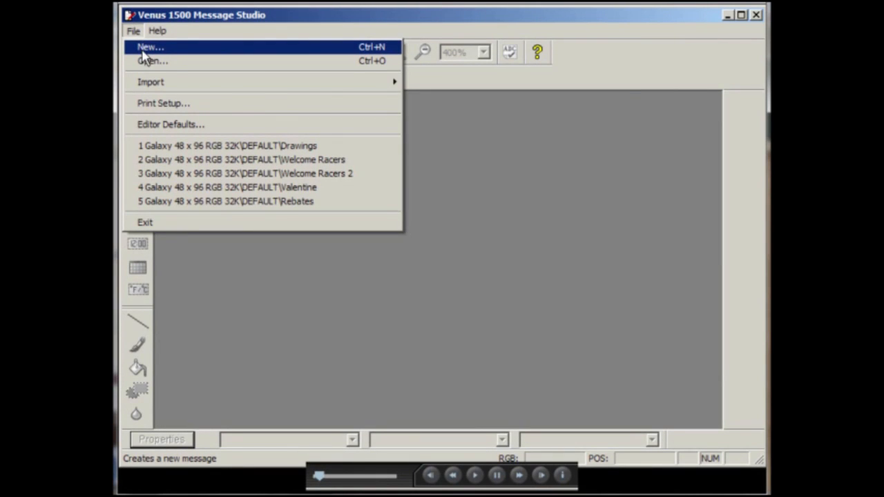
{"action": "left_click", "coordinate": [142, 49]}
{"action": "left_click", "coordinate": [291, 111]}
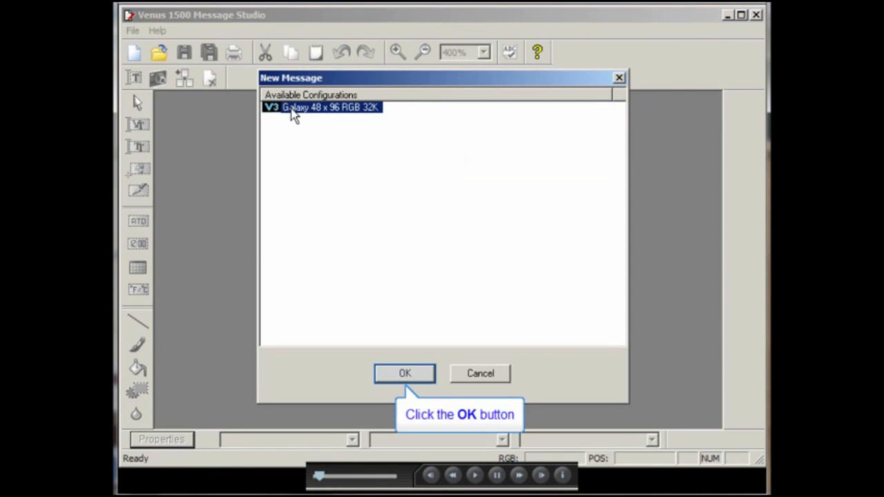
{"action": "left_click", "coordinate": [407, 375]}
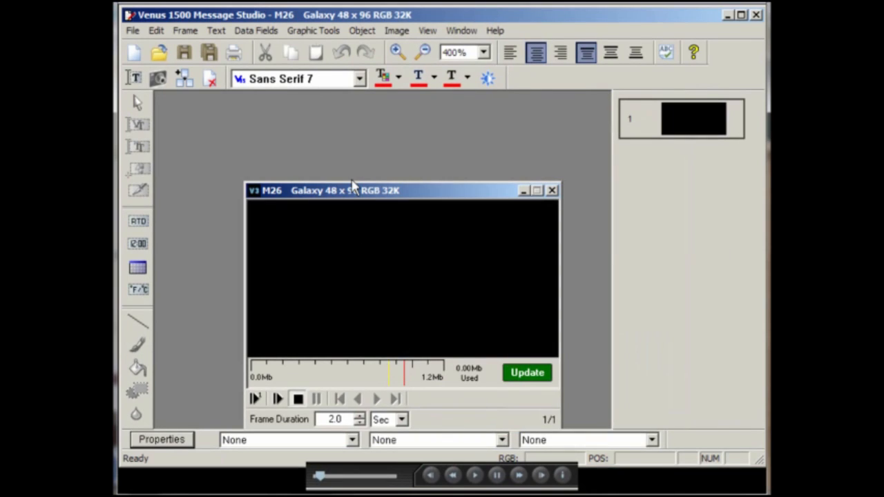
{"action": "left_click_drag", "start_coordinate": [351, 187], "coordinate": [287, 111]}
Step: Enter the text "Cruise Line" and "Specials" on two separate lines, and start a third line below
{"action": "type", "text": "Cruise"}
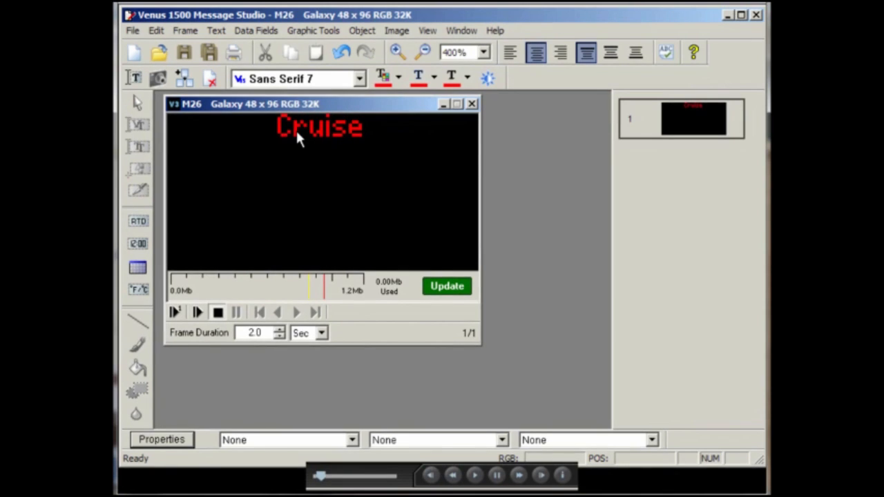
{"action": "type", "text": "Line"}
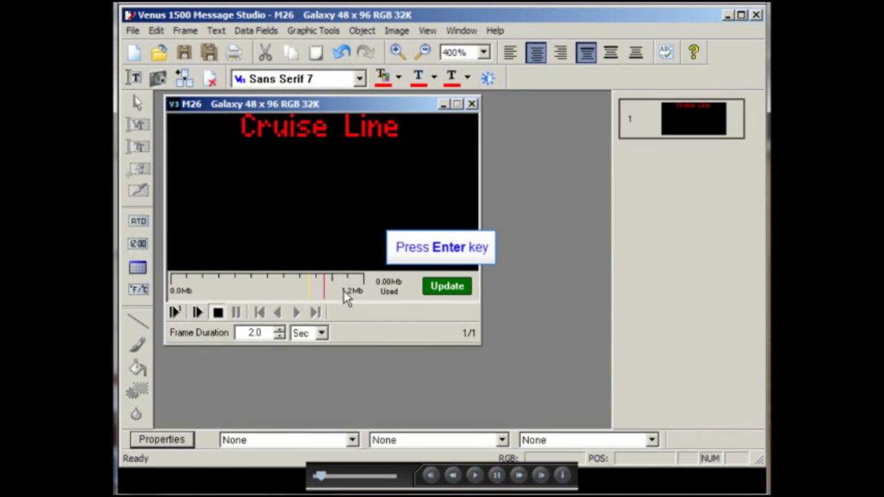
{"action": "key", "text": "Return"}
{"action": "type", "text": "Specials"}
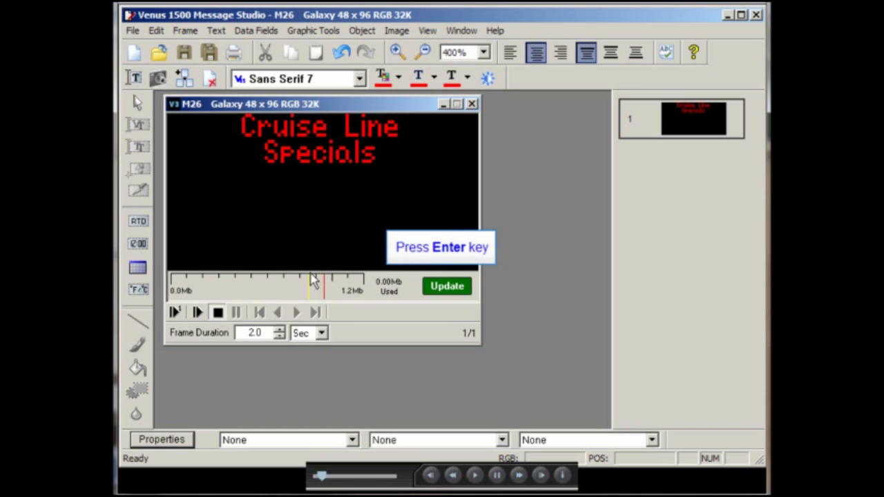
{"action": "key", "text": "Return"}
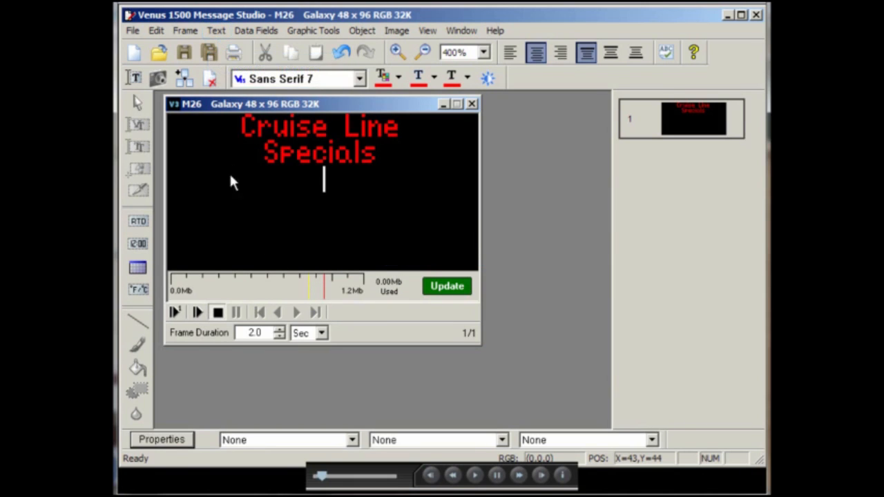
Step: Insert the cruise ship symbol from the Graphic 15 character map on the line below "Specials"
{"action": "left_click", "coordinate": [217, 31]}
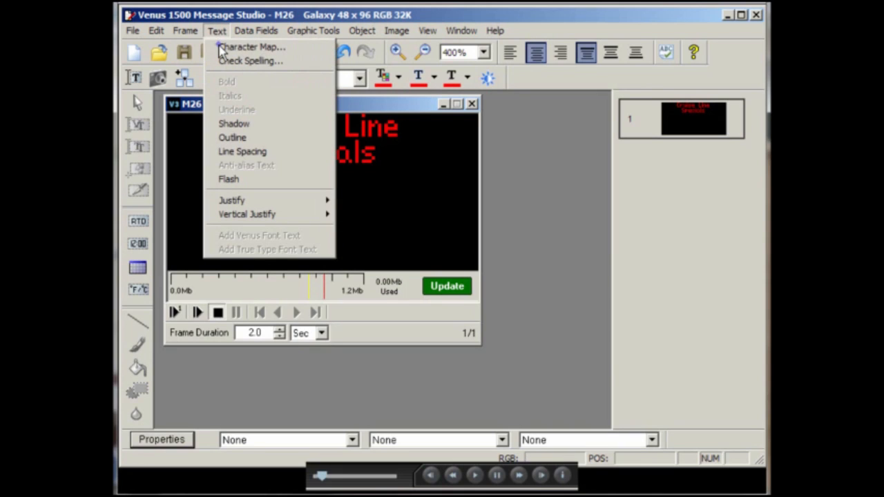
{"action": "left_click", "coordinate": [221, 49]}
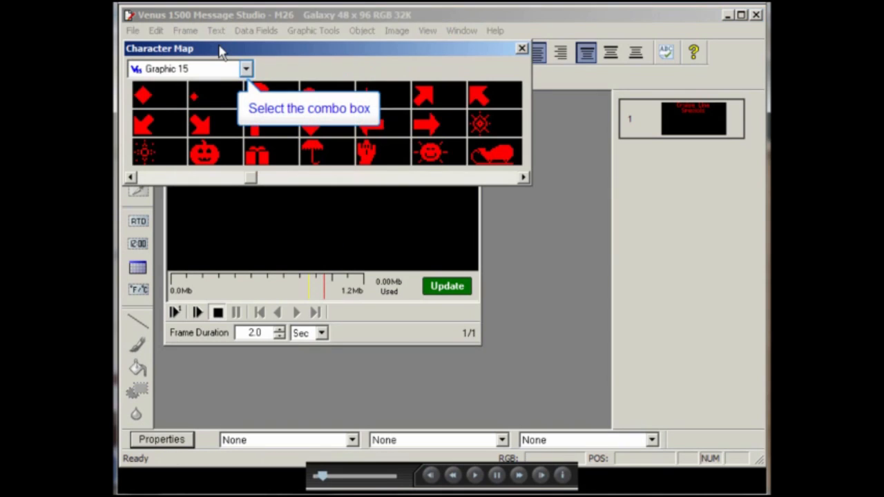
{"action": "left_click", "coordinate": [246, 71]}
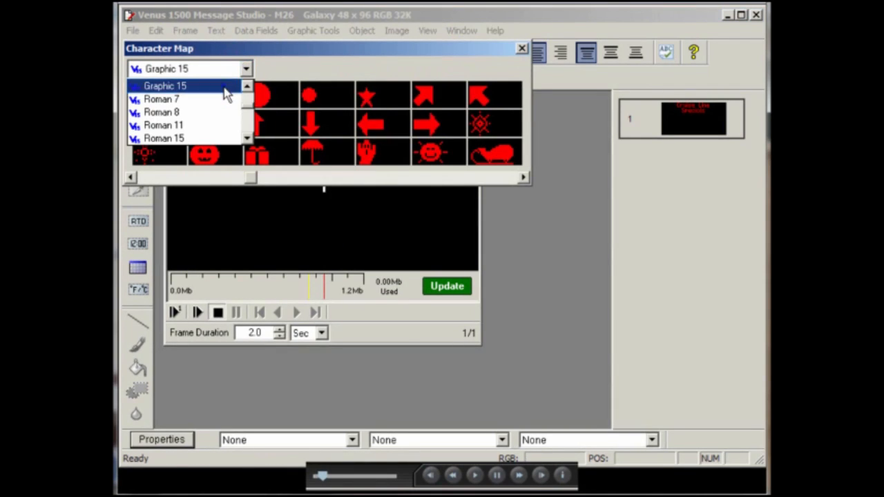
{"action": "left_click", "coordinate": [223, 85]}
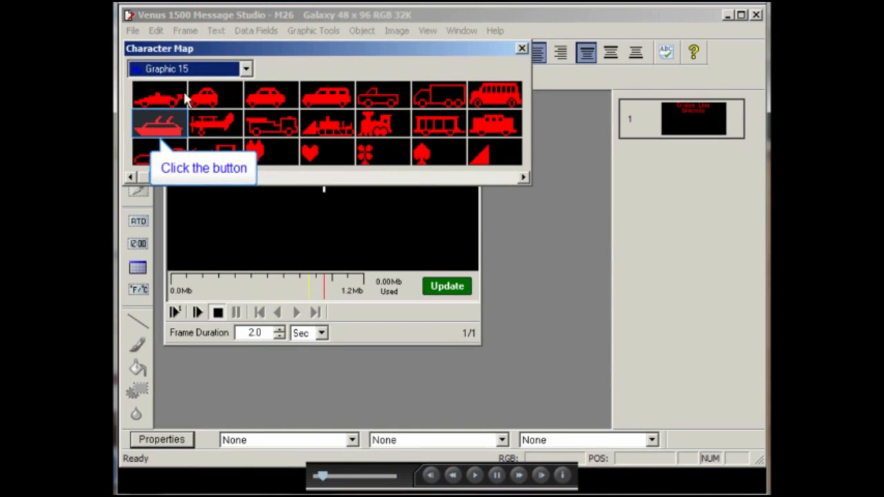
{"action": "left_click", "coordinate": [164, 122]}
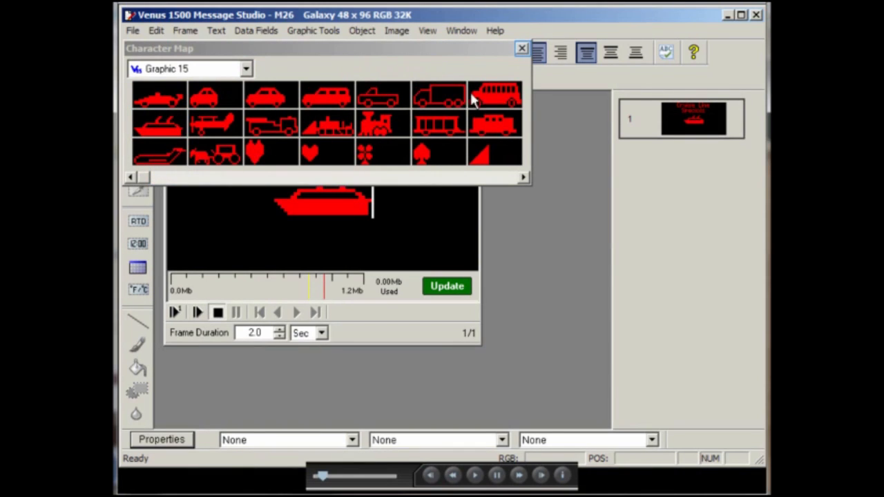
{"action": "left_click", "coordinate": [523, 49]}
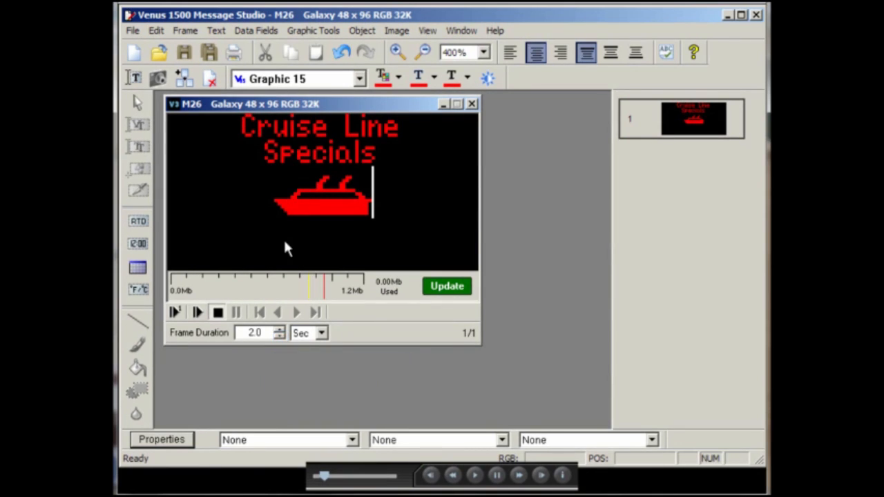
Step: Set the frame duration to 0.0 seconds
{"action": "left_click", "coordinate": [279, 336]}
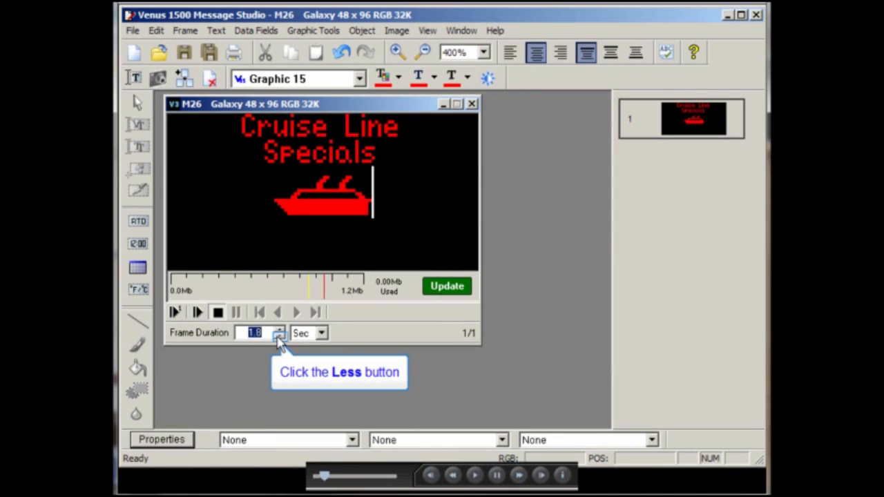
{"action": "left_click", "coordinate": [279, 337]}
{"action": "left_click", "coordinate": [279, 336]}
{"action": "left_click", "coordinate": [279, 337]}
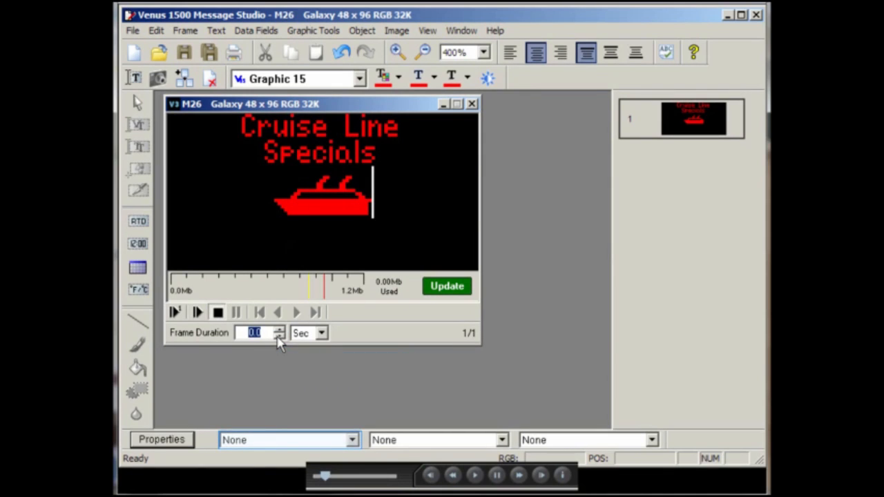
Step: Apply the Scroll Left entry effect to the frame and preview the message
{"action": "left_click", "coordinate": [351, 439]}
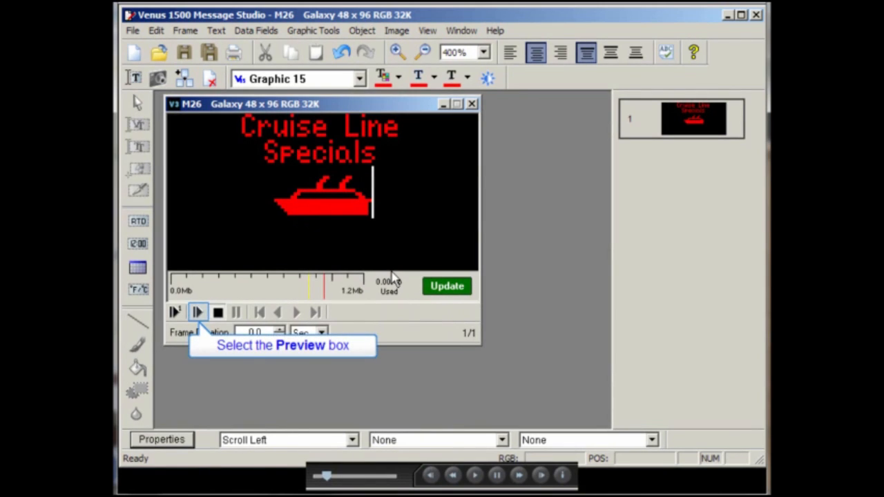
{"action": "left_click", "coordinate": [198, 312]}
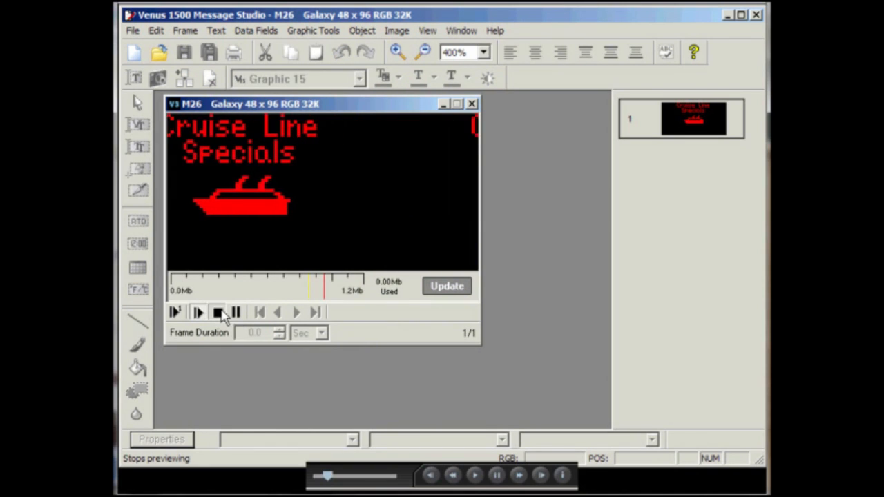
{"action": "left_click", "coordinate": [220, 313]}
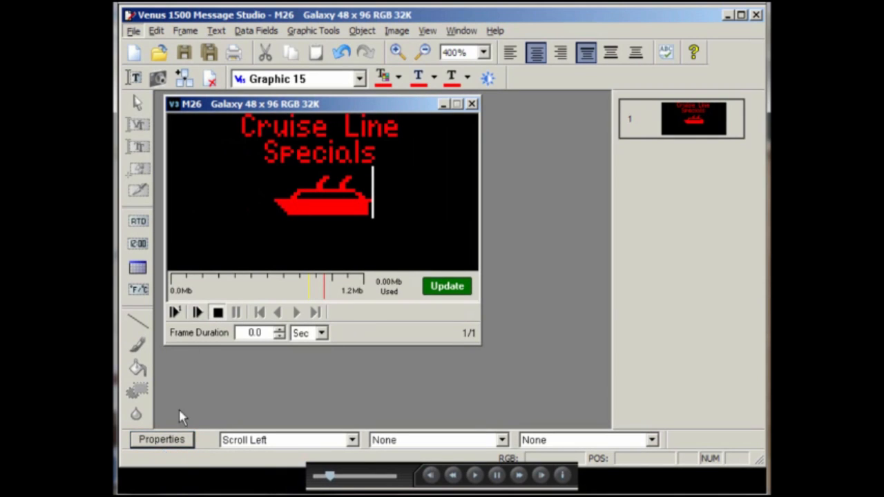
Step: Set the duration to 0.2 seconds in the frame's properties and preview the message again
{"action": "left_click", "coordinate": [177, 440]}
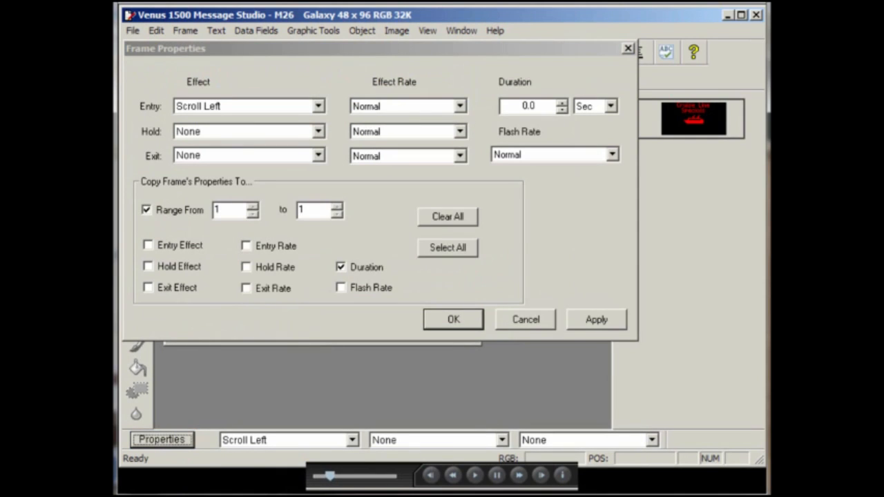
{"action": "left_click", "coordinate": [562, 102]}
{"action": "left_click", "coordinate": [563, 102]}
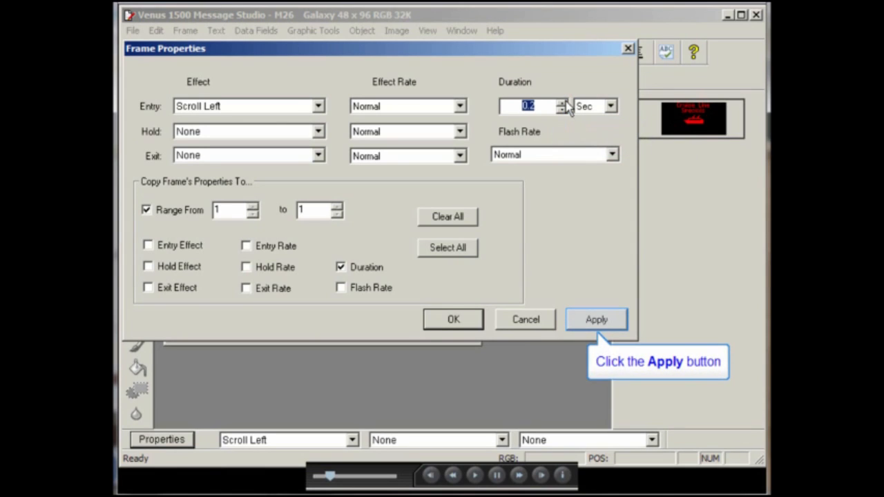
{"action": "left_click", "coordinate": [587, 325]}
{"action": "left_click", "coordinate": [456, 320]}
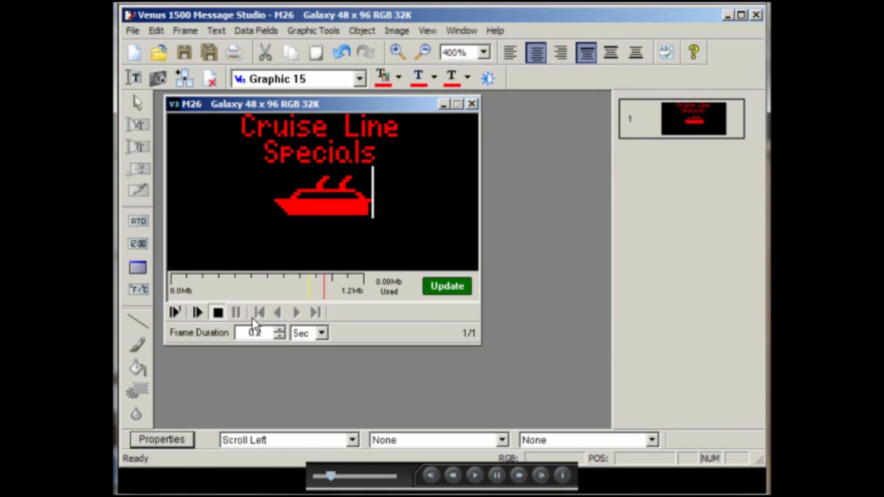
{"action": "left_click", "coordinate": [198, 313]}
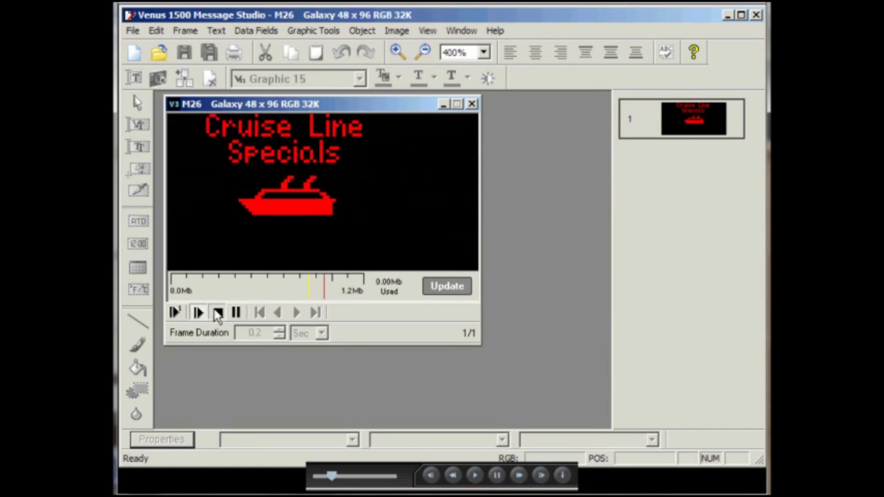
{"action": "left_click", "coordinate": [217, 314]}
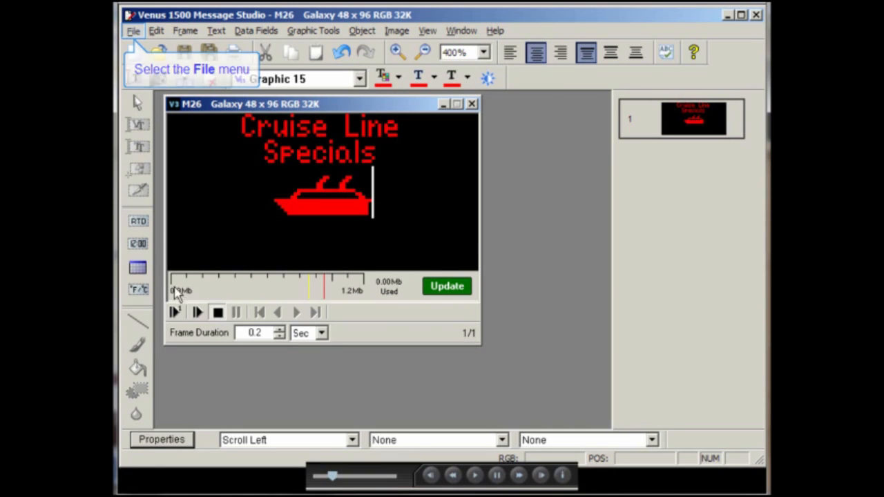
Step: Save the message as "Scrolling Boat and Text" in the DEFAULT folder and close it
{"action": "left_click", "coordinate": [134, 31]}
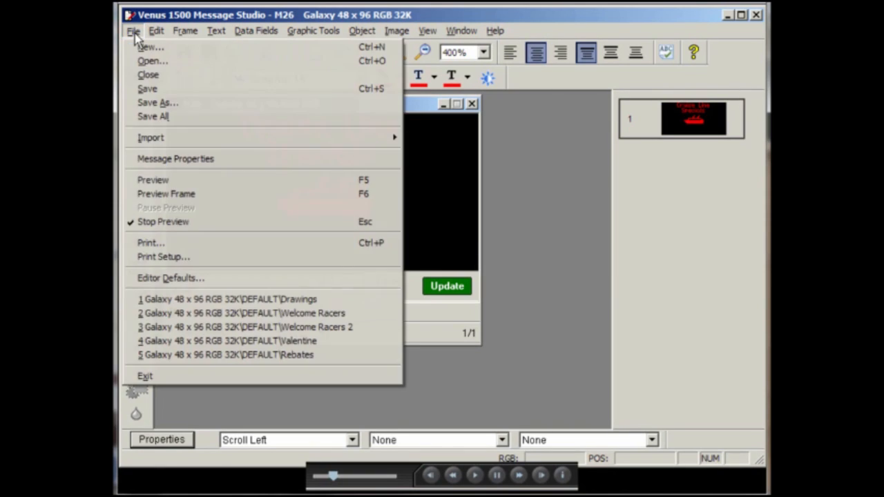
{"action": "left_click", "coordinate": [145, 89]}
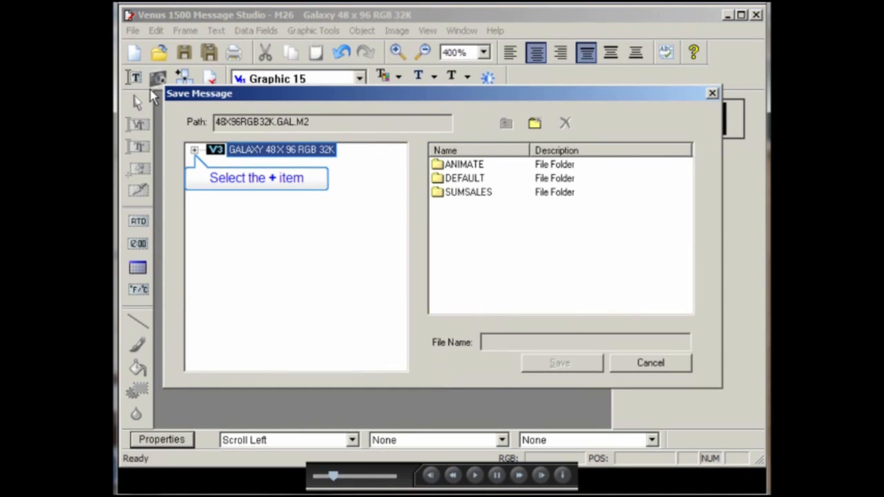
{"action": "left_click", "coordinate": [194, 150]}
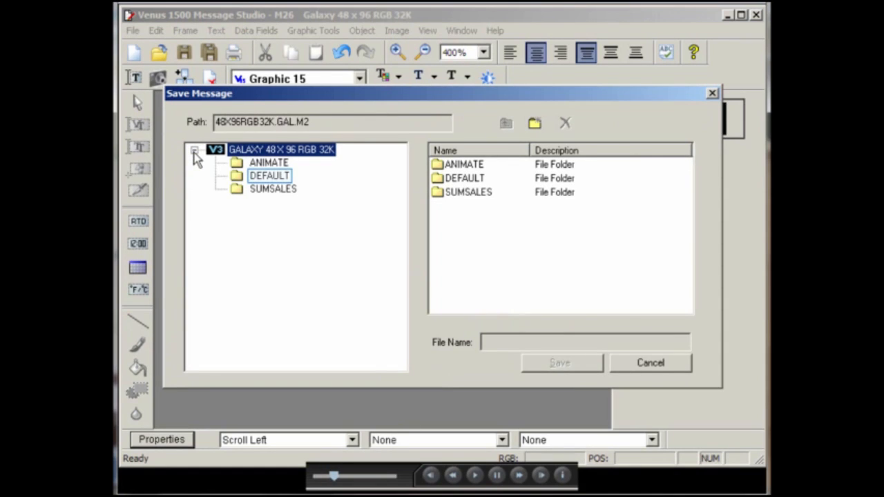
{"action": "left_click", "coordinate": [264, 178]}
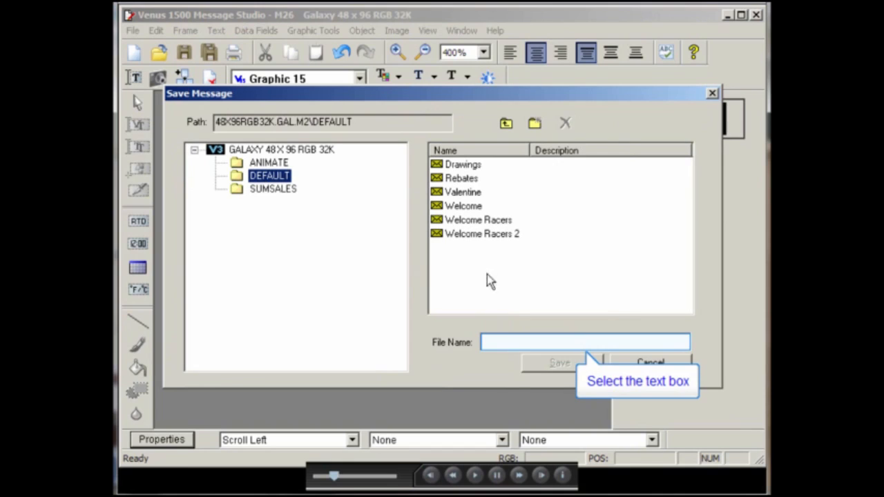
{"action": "left_click", "coordinate": [501, 348]}
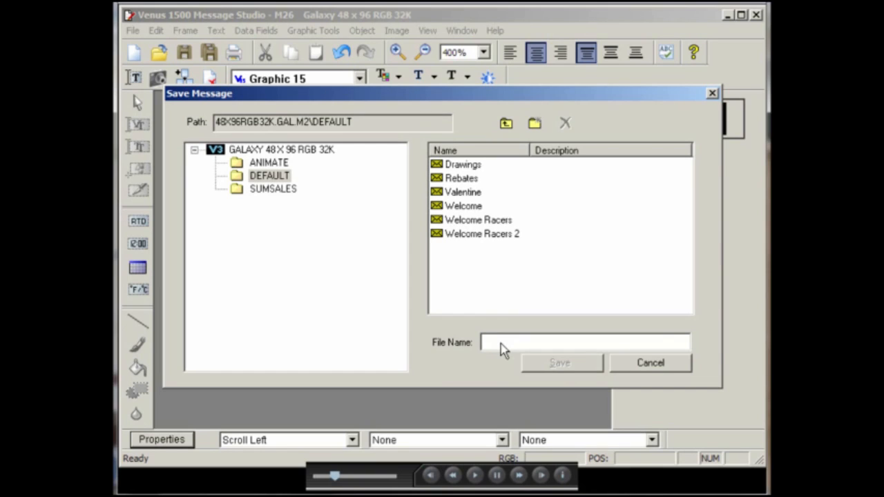
{"action": "type", "text": "Scrolling Boat and Text"}
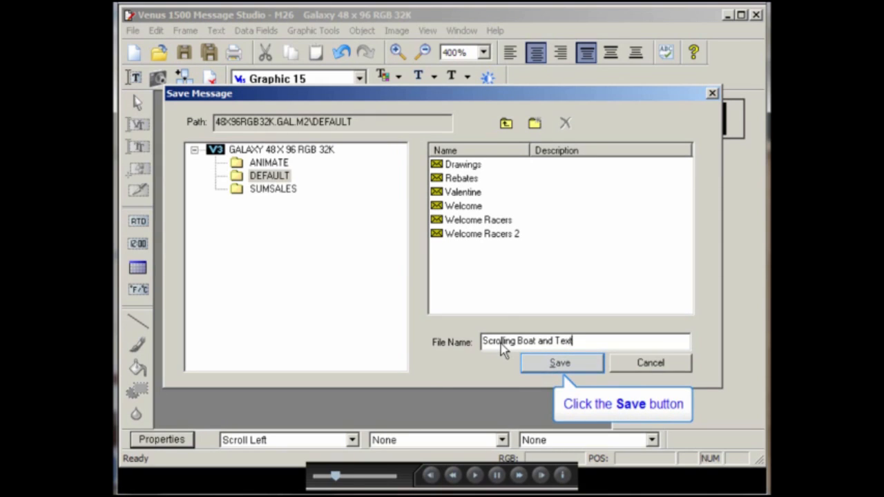
{"action": "left_click", "coordinate": [559, 363]}
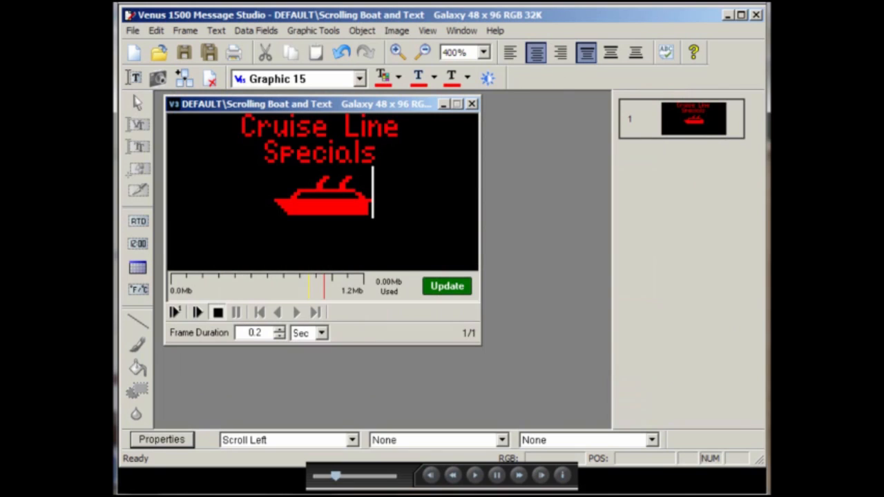
{"action": "left_click", "coordinate": [472, 103]}
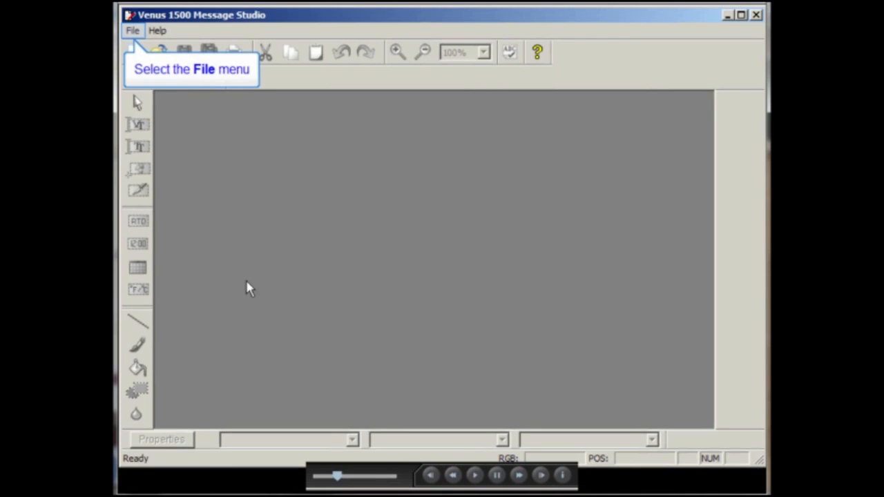
Step: Create another new message with the Galaxy 48 x 96 RGB 32K configuration and add a graphic frame to it
{"action": "left_click", "coordinate": [132, 31]}
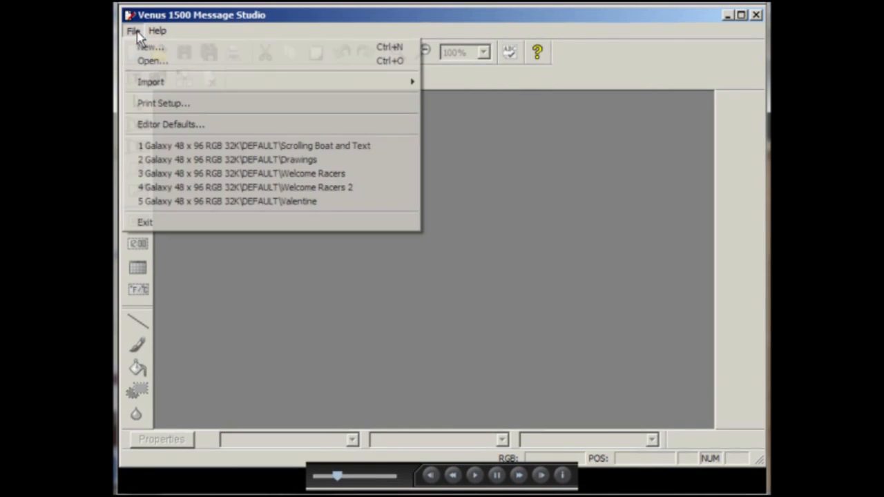
{"action": "left_click", "coordinate": [144, 50]}
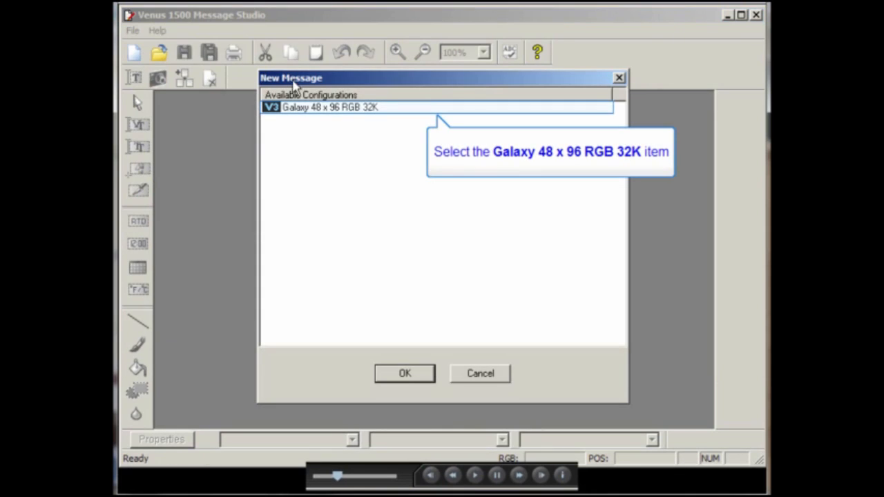
{"action": "left_click", "coordinate": [309, 110]}
{"action": "left_click", "coordinate": [416, 378]}
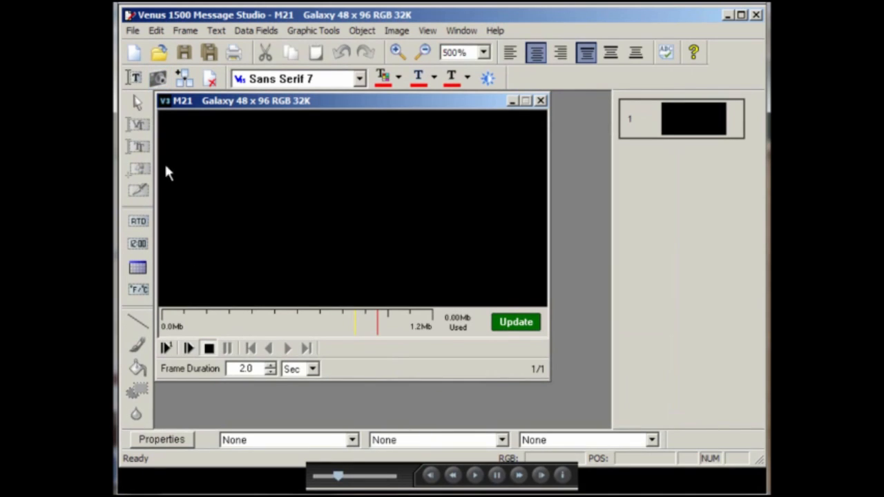
{"action": "left_click", "coordinate": [158, 78]}
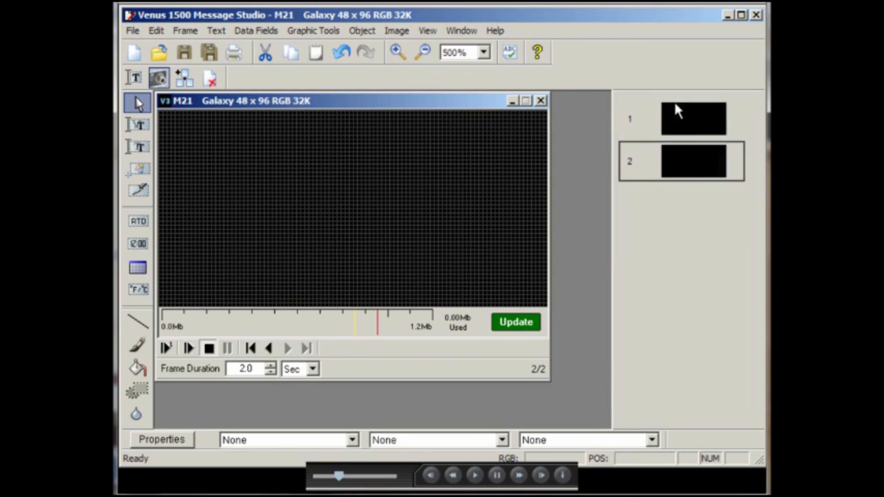
Step: Delete the empty first frame and add the Venus font text "Happy Halloween" to the remaining graphic frame
{"action": "left_click", "coordinate": [696, 118]}
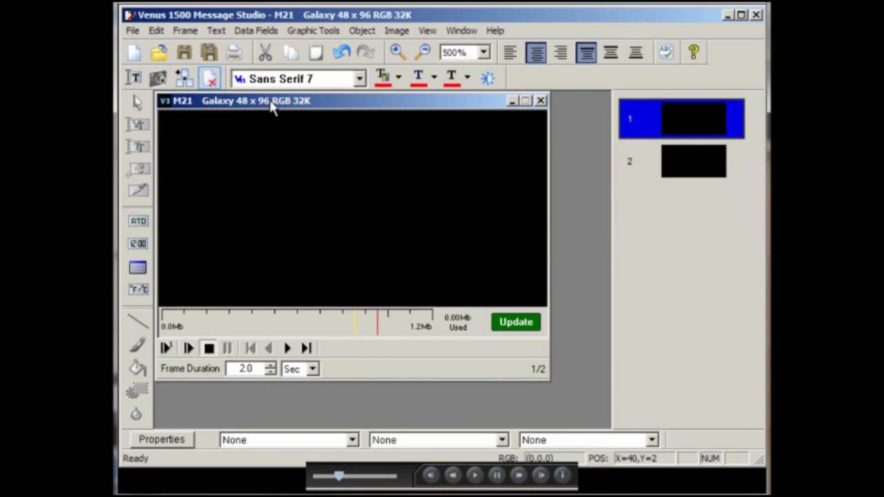
{"action": "left_click", "coordinate": [211, 79]}
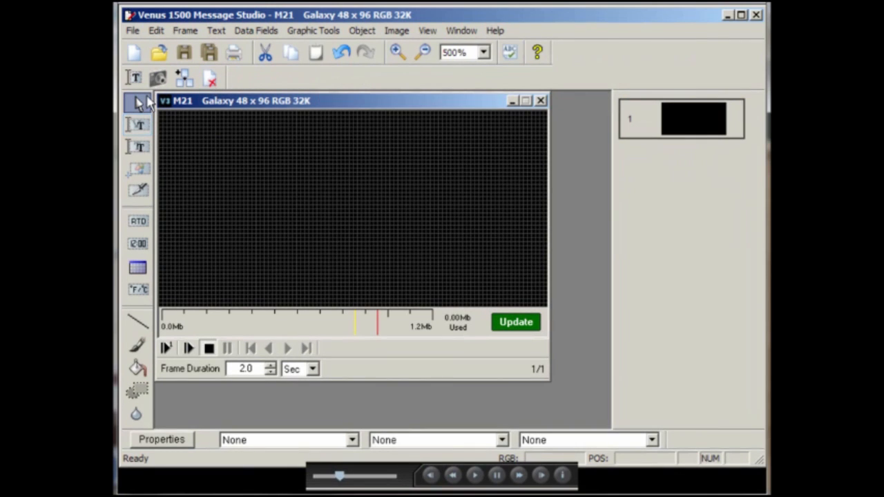
{"action": "left_click", "coordinate": [139, 124]}
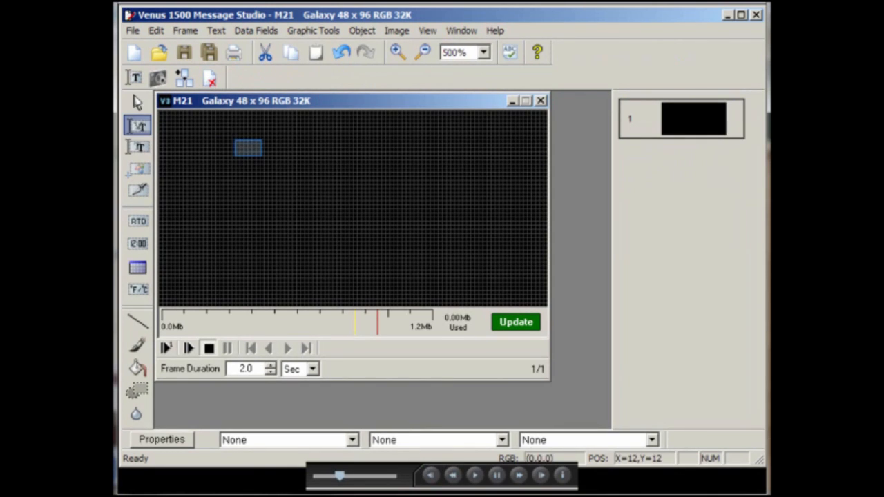
{"action": "left_click", "coordinate": [250, 150]}
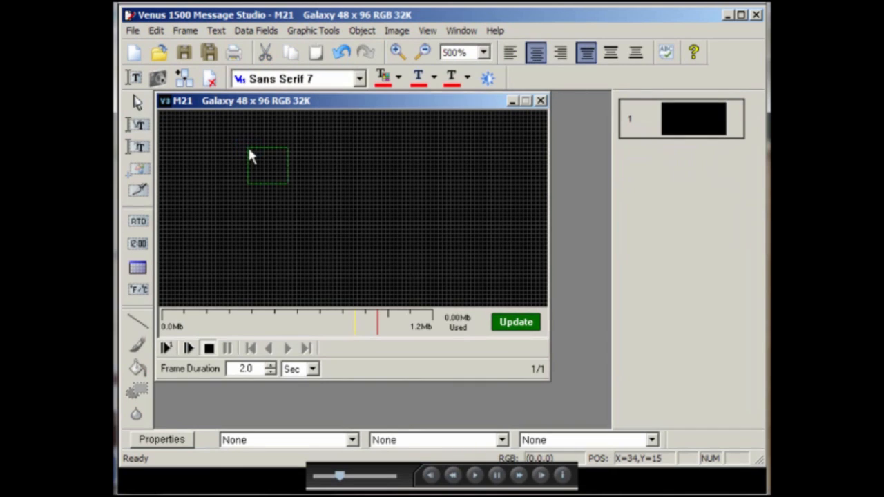
{"action": "type", "text": "Happy"}
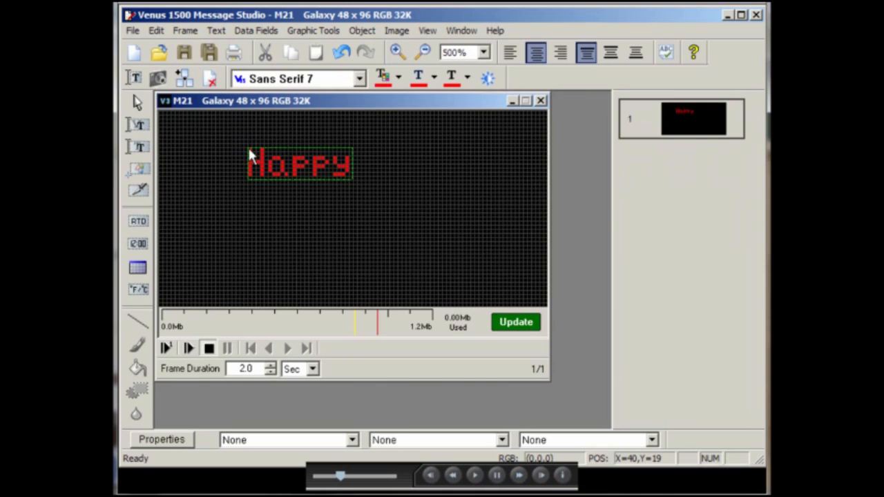
{"action": "type", "text": " Hall"}
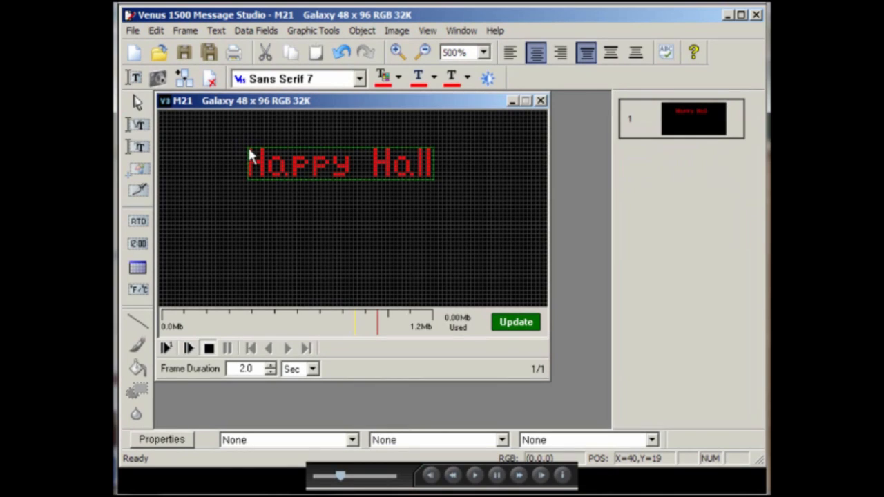
{"action": "type", "text": "oween"}
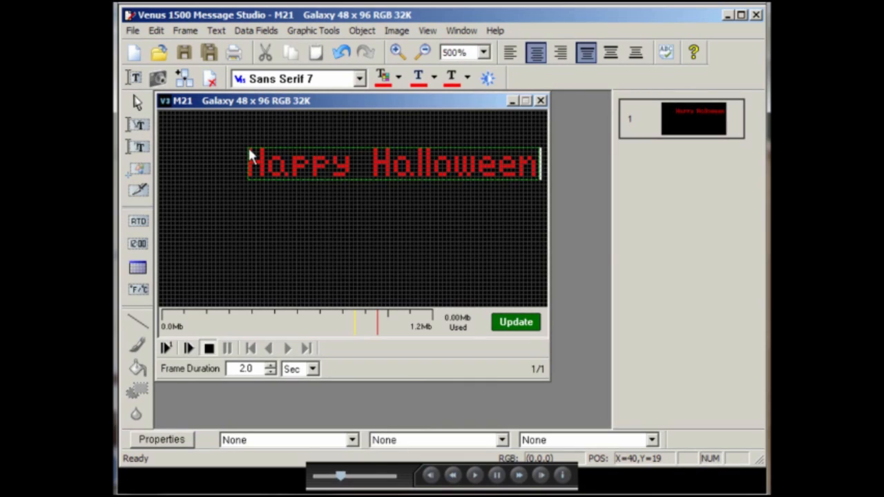
{"action": "key", "text": "Escape"}
Step: Move the "Happy Halloween" text so it sits horizontally centred near the top of the frame
{"action": "left_click", "coordinate": [137, 103]}
{"action": "left_click_drag", "start_coordinate": [355, 163], "coordinate": [321, 151]}
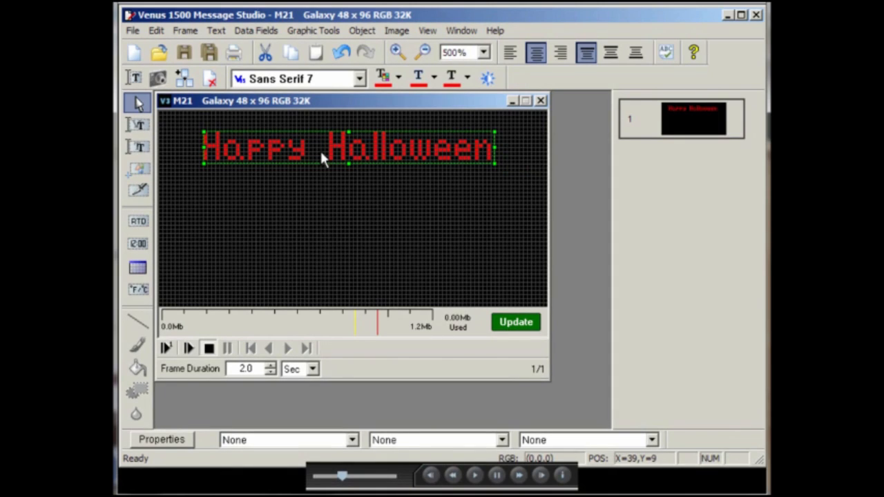
{"action": "key", "text": "Right"}
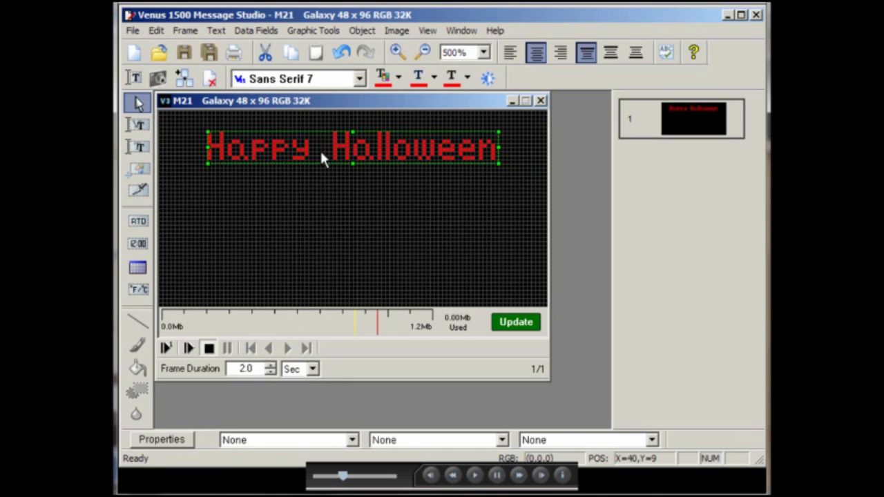
{"action": "key", "text": "Down"}
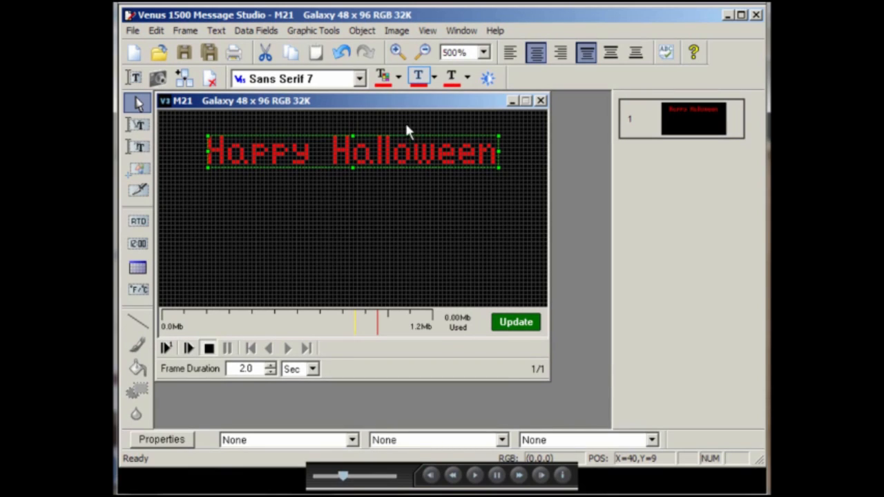
Step: Apply an outline to the "Happy Halloween" text and set the outline colour to yellow
{"action": "left_click", "coordinate": [419, 76]}
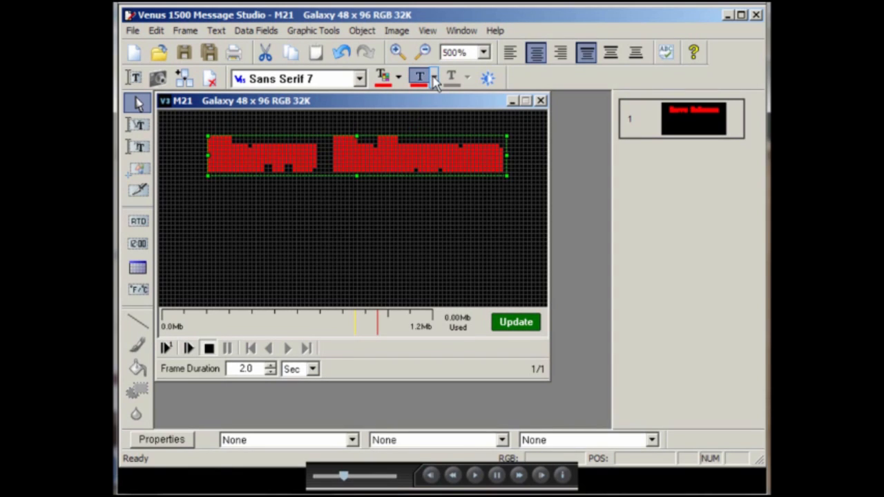
{"action": "left_click", "coordinate": [434, 78]}
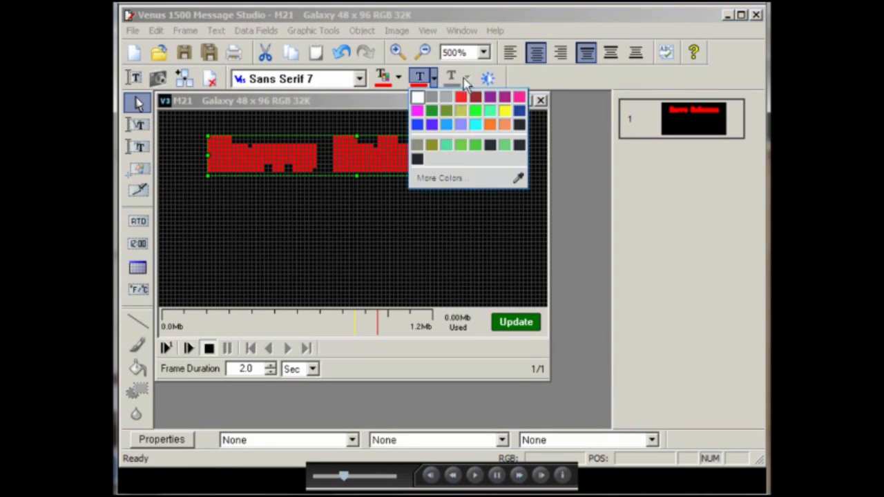
{"action": "left_click", "coordinate": [505, 114]}
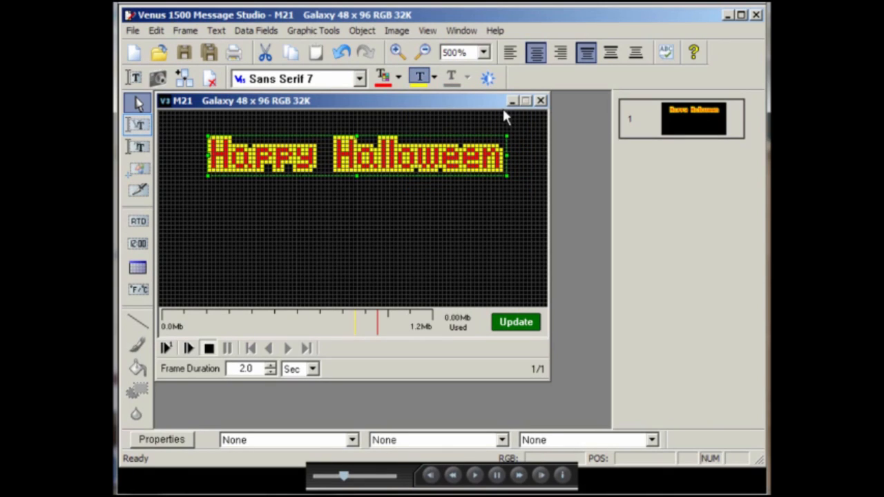
Step: Insert the ghost symbol from the Graphic 15 character map as Venus font text and move it to the frame's right edge below the greeting
{"action": "left_click", "coordinate": [137, 125]}
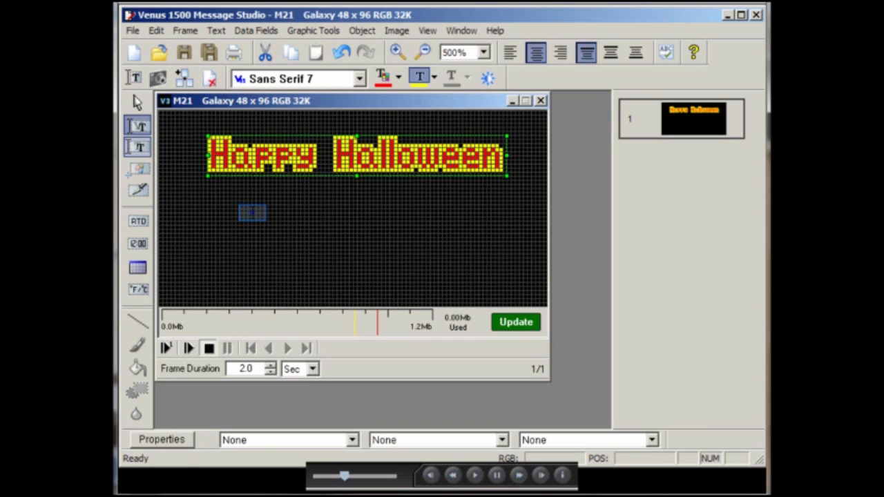
{"action": "left_click", "coordinate": [253, 214]}
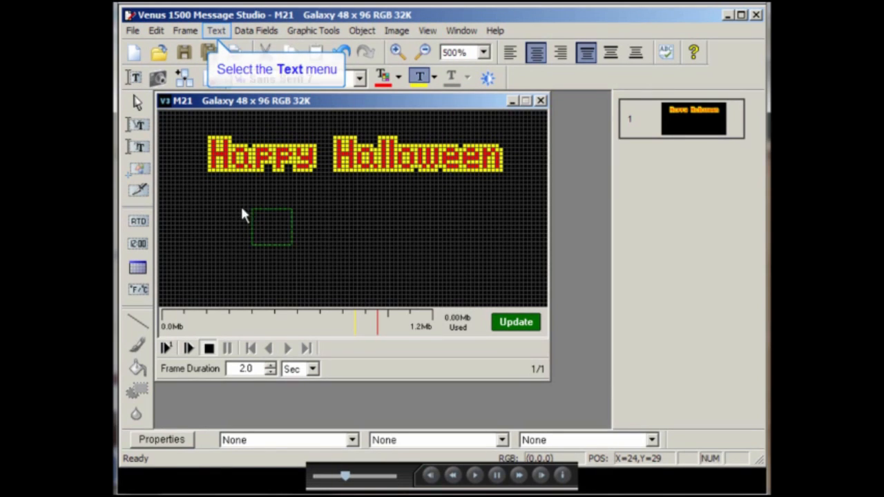
{"action": "left_click", "coordinate": [218, 32]}
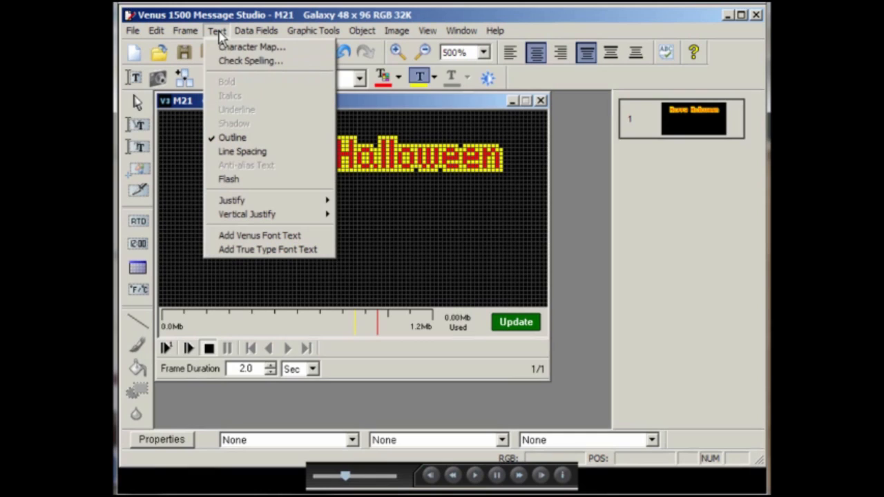
{"action": "left_click", "coordinate": [224, 48]}
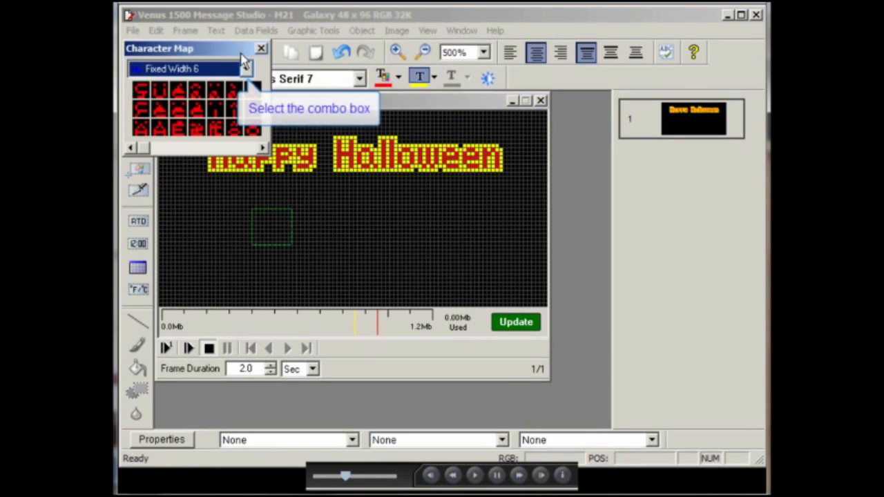
{"action": "left_click", "coordinate": [246, 68]}
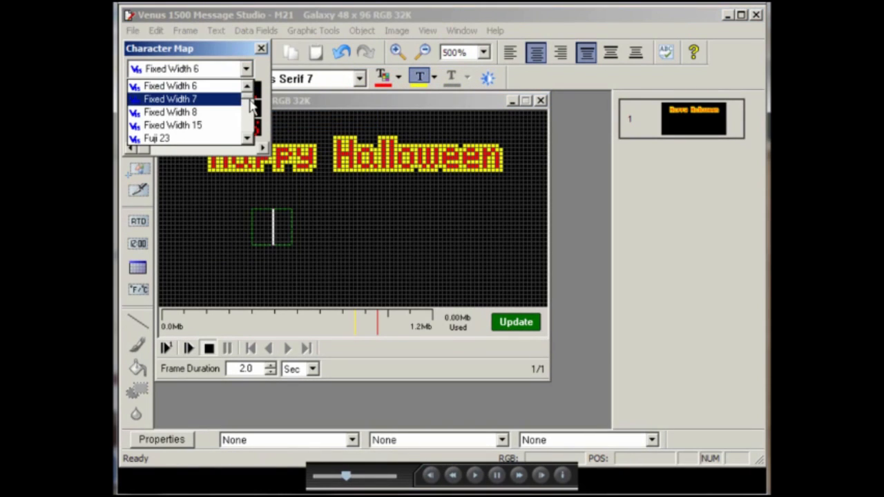
{"action": "scroll", "coordinate": [251, 105], "scroll_direction": "down", "scroll_amount": 2}
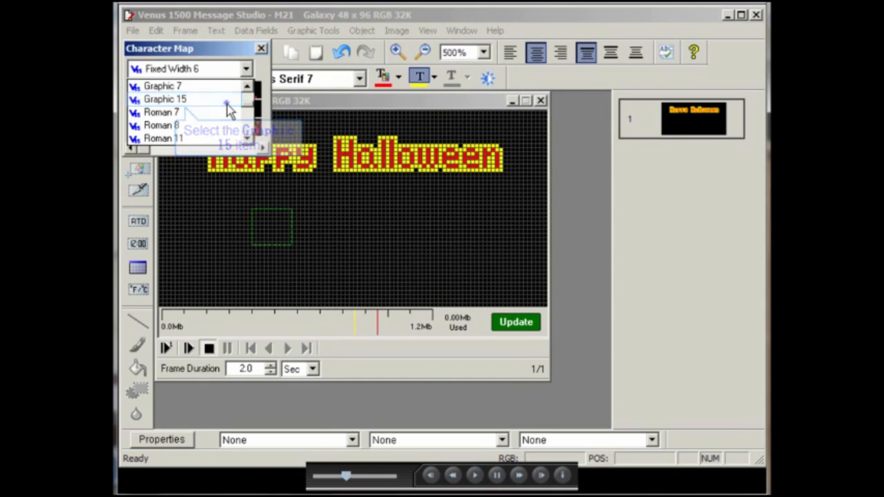
{"action": "left_click", "coordinate": [208, 100]}
{"action": "left_click_drag", "start_coordinate": [152, 179], "coordinate": [249, 181]}
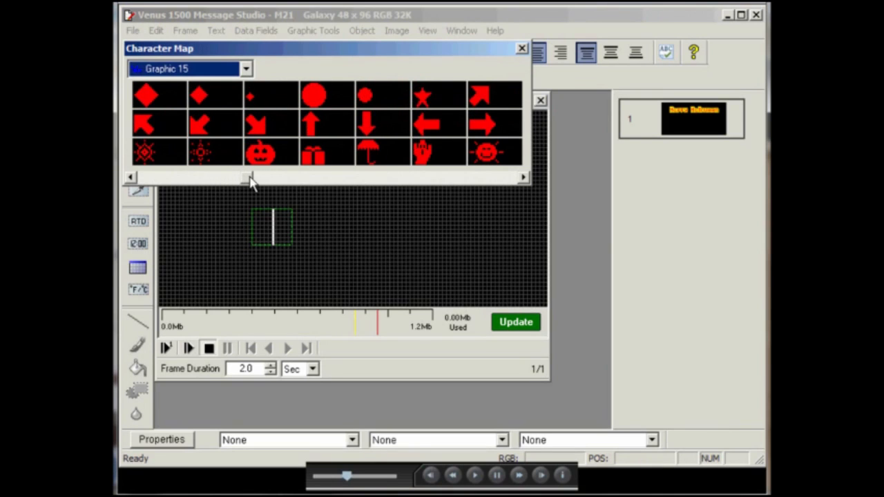
{"action": "left_click", "coordinate": [433, 159]}
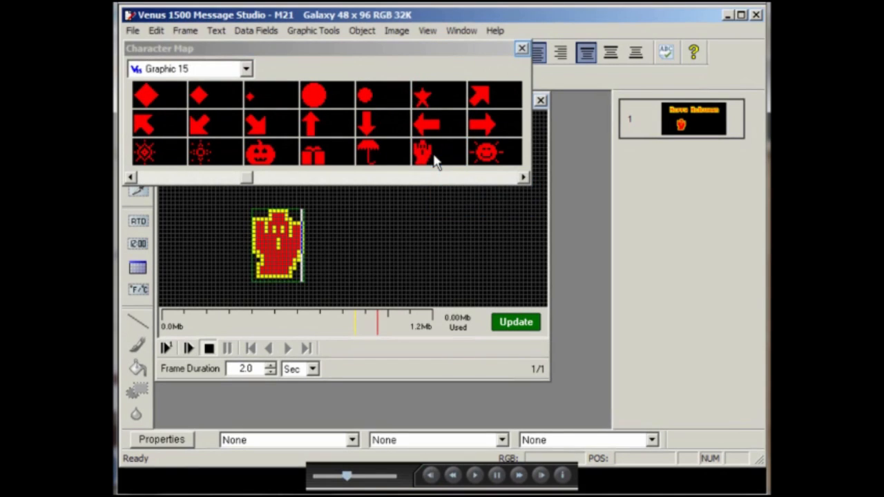
{"action": "left_click", "coordinate": [523, 49]}
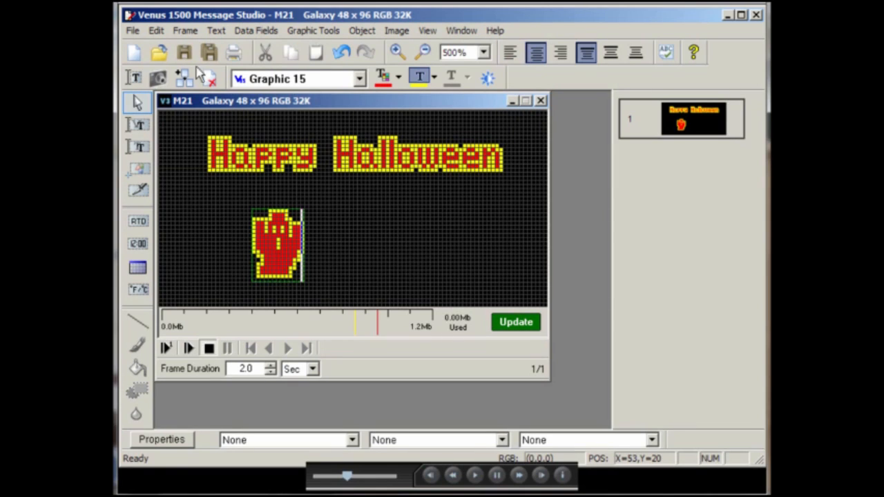
{"action": "left_click", "coordinate": [138, 103]}
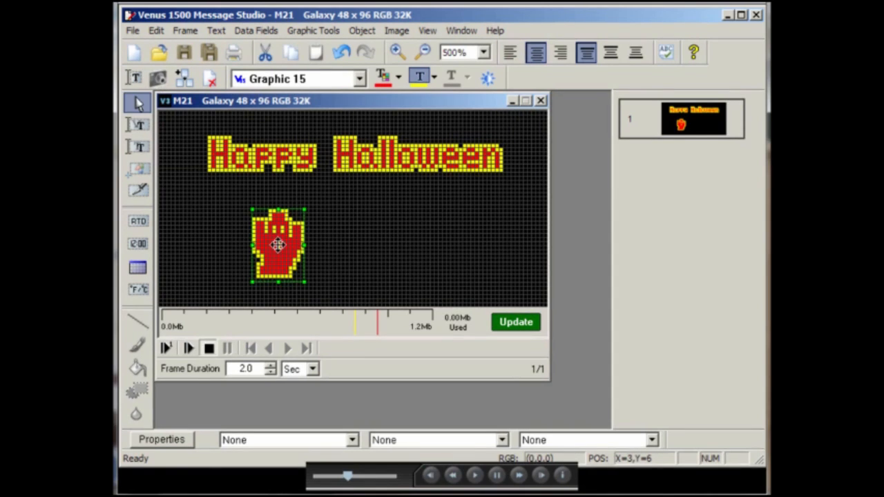
{"action": "left_click_drag", "start_coordinate": [277, 244], "coordinate": [517, 244]}
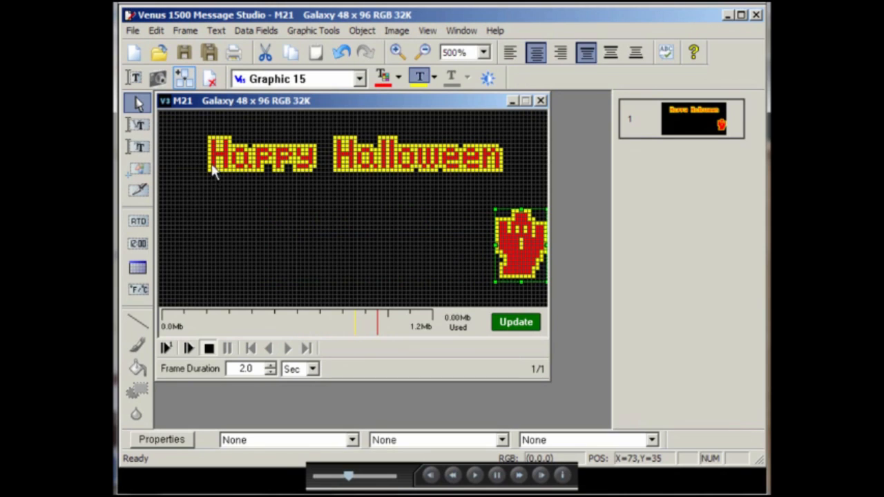
Step: Duplicate frame 1 and nudge the ghost 8 pixels left in frame 2
{"action": "left_click", "coordinate": [190, 84]}
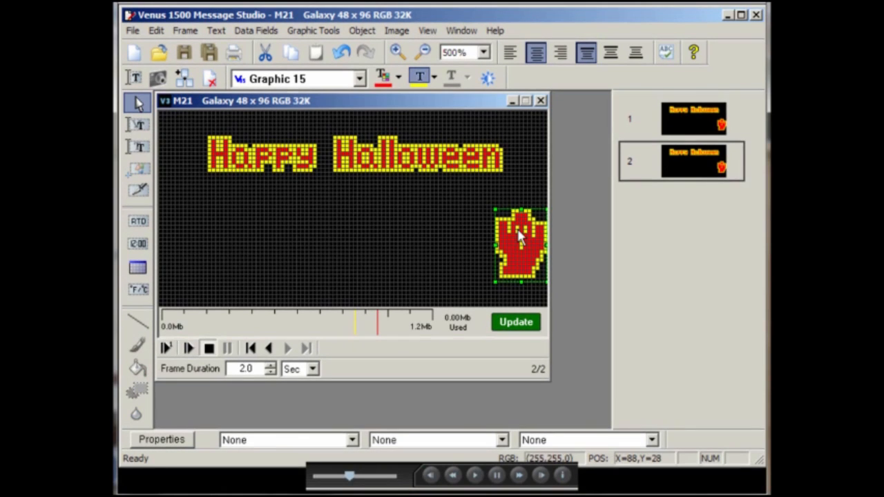
{"action": "key", "text": "Left"}
{"action": "key", "text": "Left"}
{"action": "key", "text": "Left"}
{"action": "key", "text": "Left"}
{"action": "key", "text": "Left"}
{"action": "key", "text": "Left"}
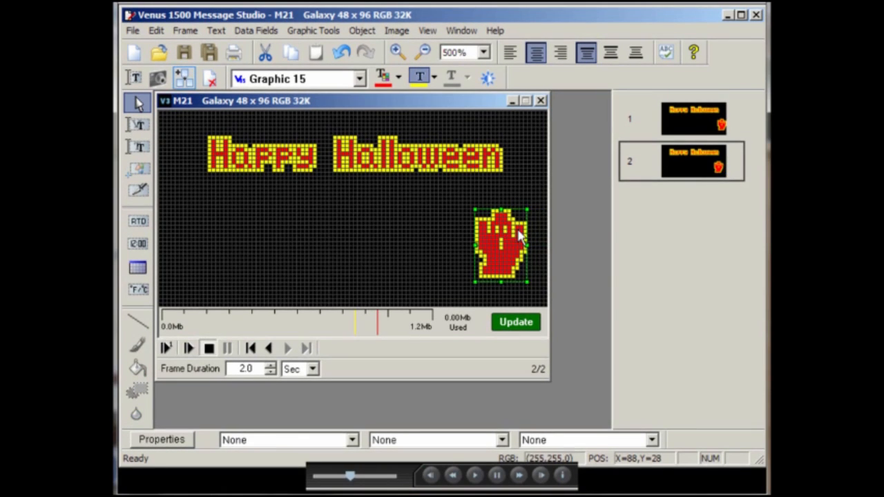
{"action": "key", "text": "Left"}
{"action": "key", "text": "Left"}
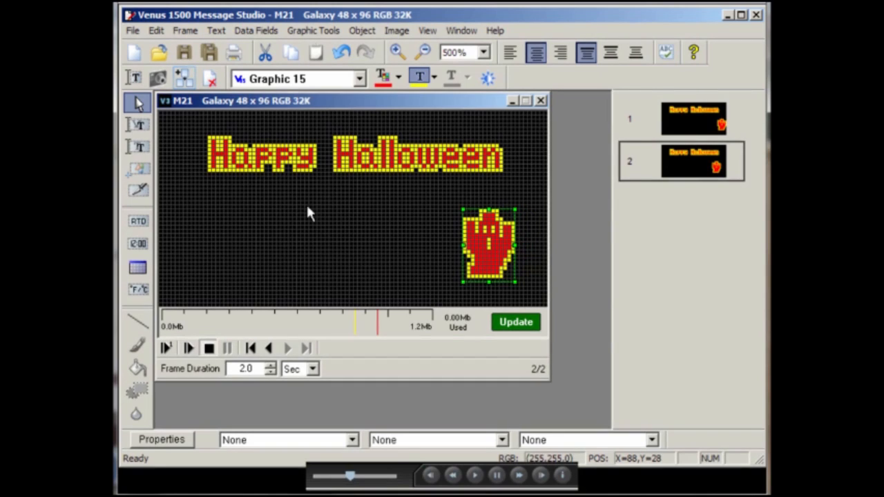
Step: Duplicate frame 2 and nudge the ghost 8 pixels left in frame 3
{"action": "left_click", "coordinate": [182, 77]}
{"action": "left_click", "coordinate": [500, 252]}
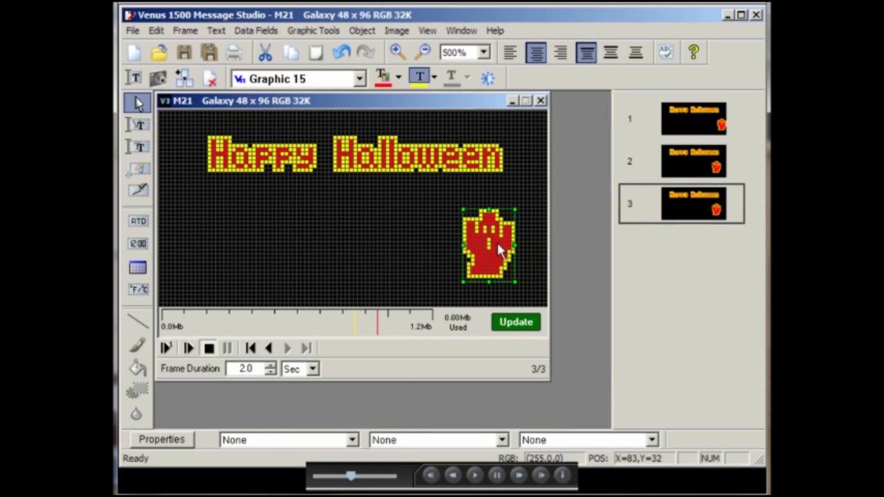
{"action": "key", "text": "Left"}
{"action": "key", "text": "Left"}
{"action": "key", "text": "Left"}
{"action": "key", "text": "Left"}
{"action": "key", "text": "Left"}
{"action": "key", "text": "Left"}
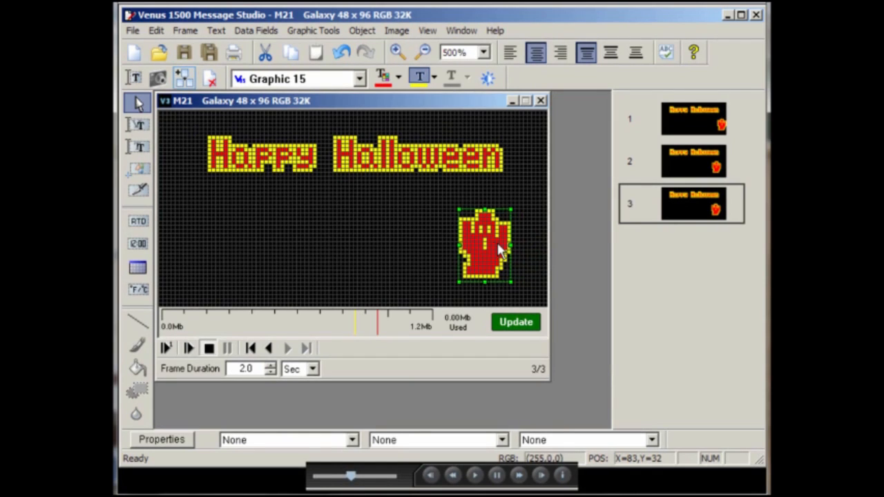
{"action": "key", "text": "Left"}
{"action": "key", "text": "Left"}
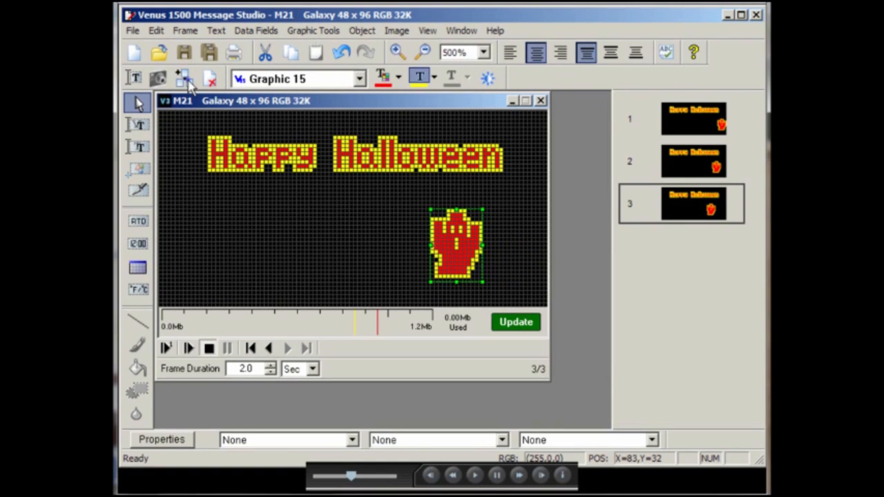
Step: Duplicate frame 3 and nudge the ghost 8 pixels left in frame 4
{"action": "key", "text": "Insert"}
{"action": "left_click", "coordinate": [457, 244]}
{"action": "key", "text": "Left"}
{"action": "key", "text": "Left"}
{"action": "key", "text": "Left"}
{"action": "key", "text": "Left"}
{"action": "key", "text": "Left"}
{"action": "key", "text": "Left"}
{"action": "key", "text": "Left"}
{"action": "key", "text": "Left"}
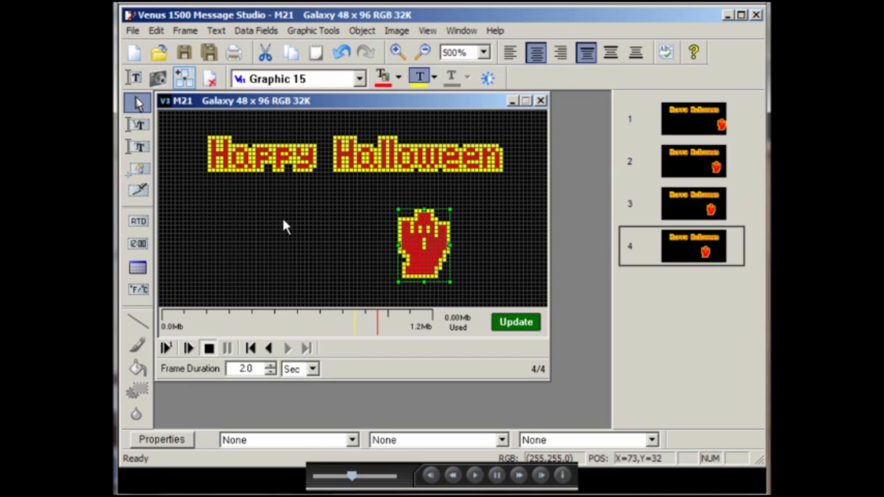
Step: Duplicate frame 4 and nudge the ghost 8 pixels left in frame 5
{"action": "left_click", "coordinate": [183, 78]}
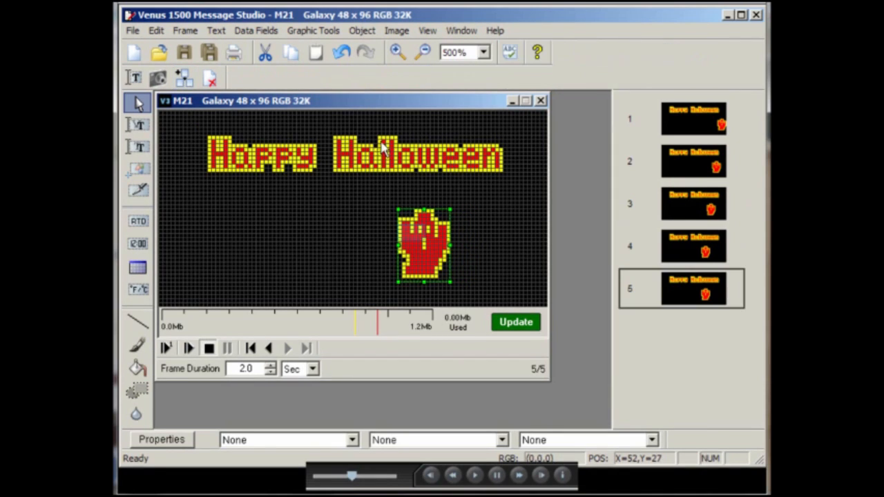
{"action": "left_click", "coordinate": [411, 232]}
{"action": "key", "text": "Left"}
{"action": "key", "text": "Left"}
{"action": "key", "text": "Left"}
{"action": "key", "text": "Left"}
{"action": "key", "text": "Left"}
{"action": "key", "text": "Left"}
{"action": "key", "text": "Left"}
{"action": "key", "text": "Left"}
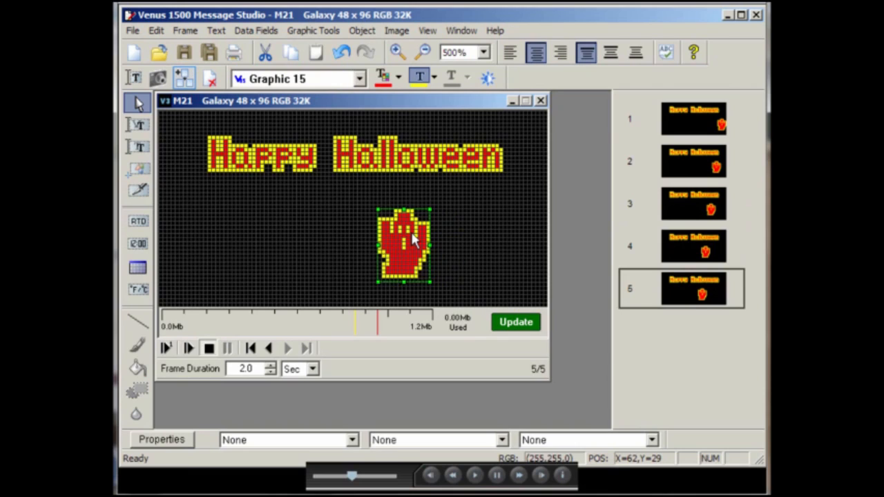
Step: Duplicate frame 5 and nudge the ghost 8 pixels left in frame 6
{"action": "left_click", "coordinate": [181, 79]}
{"action": "left_click", "coordinate": [399, 235]}
{"action": "key", "text": "Left"}
{"action": "key", "text": "Left"}
{"action": "key", "text": "Left"}
{"action": "key", "text": "Left"}
{"action": "key", "text": "Left"}
{"action": "key", "text": "Left"}
{"action": "key", "text": "Left"}
{"action": "key", "text": "Left"}
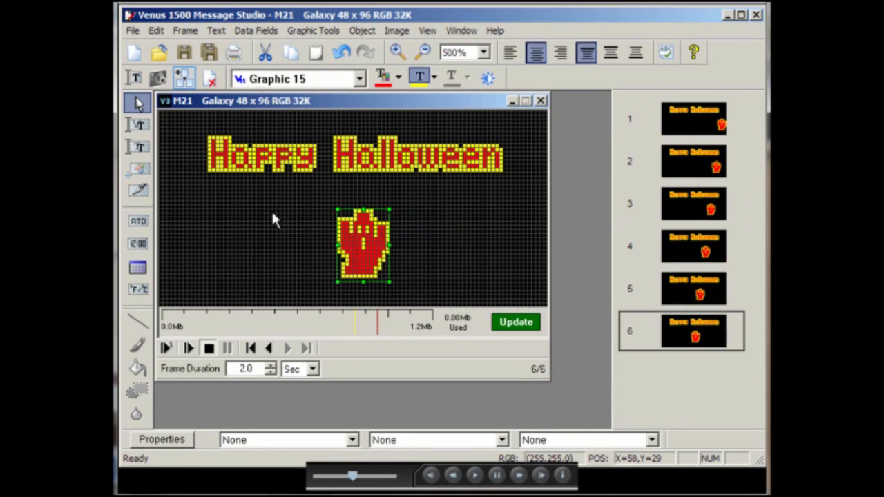
Step: Duplicate frame 6 and nudge the ghost 8 pixels left in frame 7
{"action": "left_click", "coordinate": [181, 78]}
{"action": "left_click", "coordinate": [368, 235]}
{"action": "key", "text": "Left"}
{"action": "key", "text": "Left"}
{"action": "key", "text": "Left"}
{"action": "key", "text": "Left"}
{"action": "key", "text": "Left"}
{"action": "key", "text": "Left"}
{"action": "key", "text": "Left"}
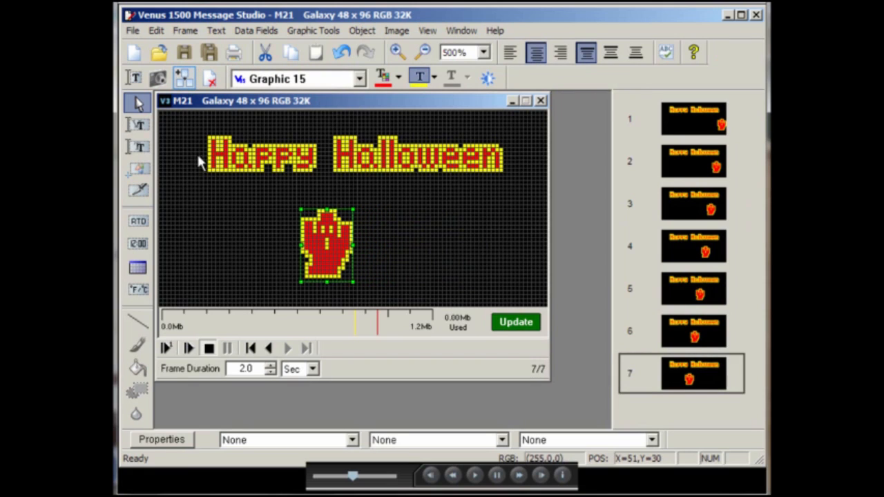
Step: Duplicate frame 7 and nudge the ghost 8 pixels left in frame 8
{"action": "left_click", "coordinate": [182, 78]}
{"action": "left_click", "coordinate": [319, 234]}
{"action": "key", "text": "Left"}
{"action": "key", "text": "Left"}
{"action": "key", "text": "Left"}
{"action": "key", "text": "Left"}
{"action": "key", "text": "Left"}
{"action": "key", "text": "Left"}
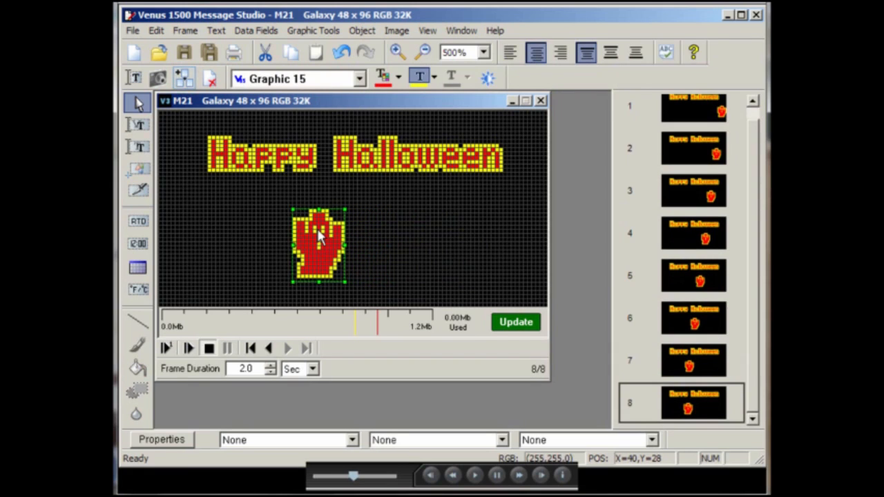
{"action": "key", "text": "Left"}
{"action": "key", "text": "Left"}
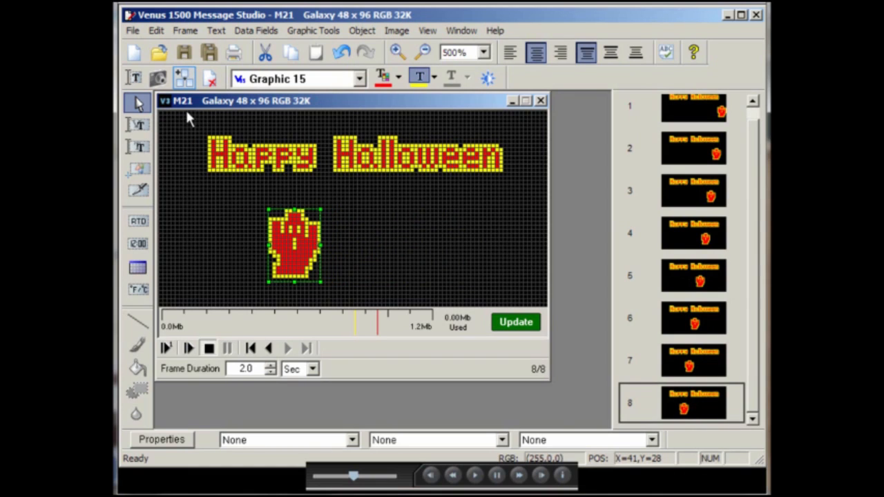
Step: Duplicate frame 8 and nudge the ghost 8 pixels left in frame 9
{"action": "left_click", "coordinate": [183, 79]}
{"action": "left_click", "coordinate": [290, 250]}
{"action": "key", "text": "Left"}
{"action": "key", "text": "Left"}
{"action": "key", "text": "Left"}
{"action": "key", "text": "Left"}
{"action": "key", "text": "Left"}
{"action": "key", "text": "Left"}
{"action": "key", "text": "Left"}
{"action": "key", "text": "Left"}
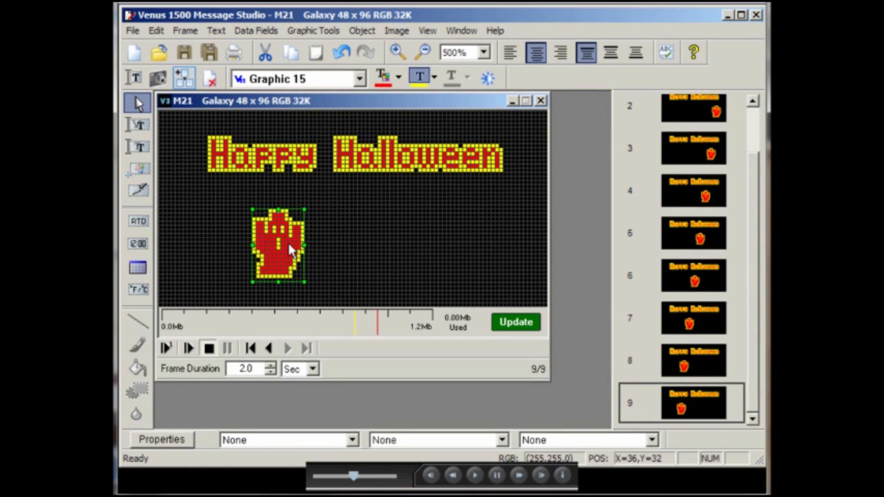
Step: Duplicate frame 9 and nudge the ghost 8 pixels left in frame 10
{"action": "left_click", "coordinate": [182, 78]}
{"action": "left_click", "coordinate": [266, 242]}
{"action": "key", "text": "Left"}
{"action": "key", "text": "Left"}
{"action": "key", "text": "Left"}
{"action": "key", "text": "Left"}
{"action": "key", "text": "Left"}
{"action": "key", "text": "Left"}
{"action": "key", "text": "Left"}
{"action": "key", "text": "Left"}
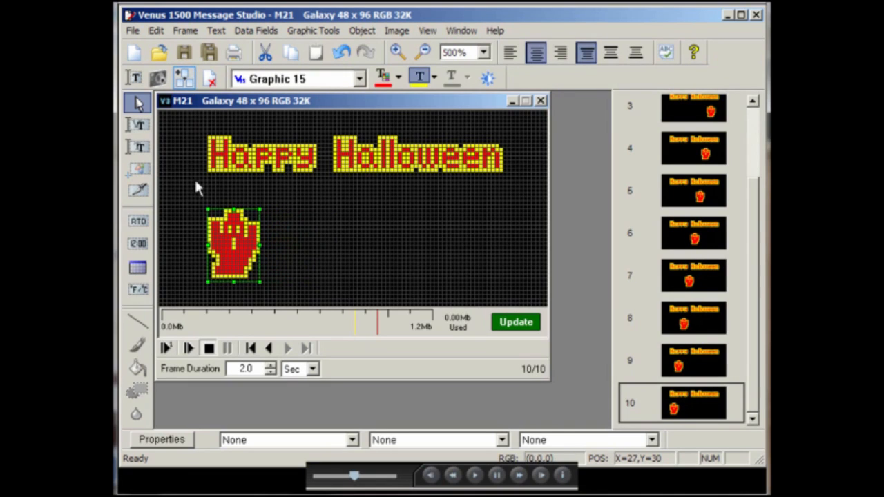
Step: Duplicate frame 10 and nudge the ghost 8 pixels left in frame 11
{"action": "left_click", "coordinate": [182, 79]}
{"action": "left_click", "coordinate": [240, 239]}
{"action": "key", "text": "Left"}
{"action": "key", "text": "Left"}
{"action": "key", "text": "Left"}
{"action": "key", "text": "Left"}
{"action": "key", "text": "Left"}
{"action": "key", "text": "Left"}
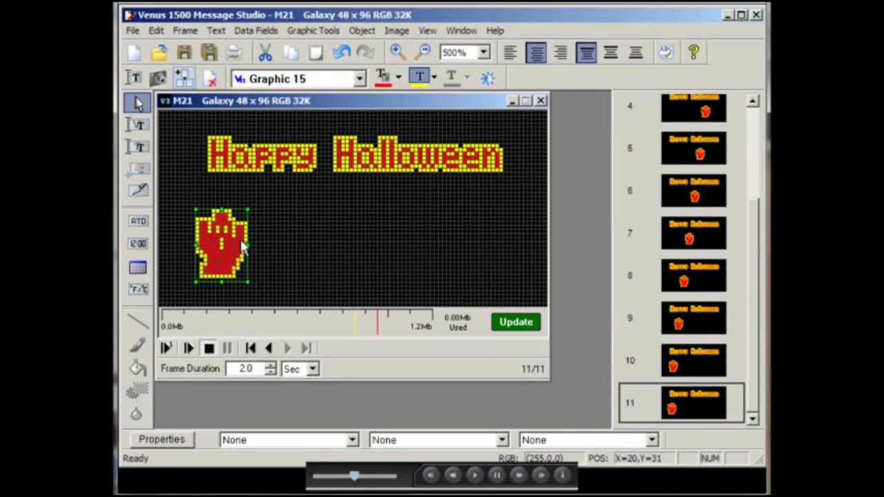
{"action": "key", "text": "Left"}
{"action": "key", "text": "Left"}
{"action": "key", "text": "Left"}
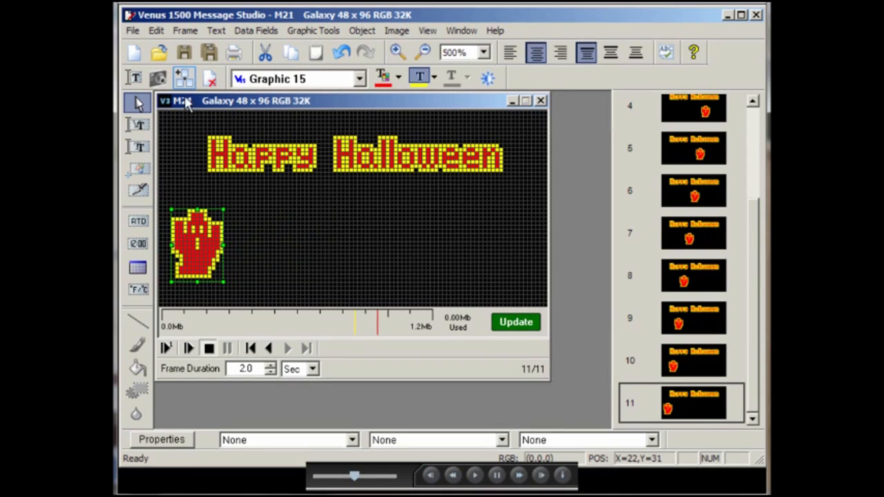
Step: Duplicate frame 11 and nudge the ghost 8 pixels left in frame 12, partly past the display edge
{"action": "left_click", "coordinate": [182, 78]}
{"action": "left_click", "coordinate": [200, 231]}
{"action": "key", "text": "Left"}
{"action": "key", "text": "Left"}
{"action": "key", "text": "Left"}
{"action": "key", "text": "Left"}
{"action": "key", "text": "Left"}
{"action": "key", "text": "Left"}
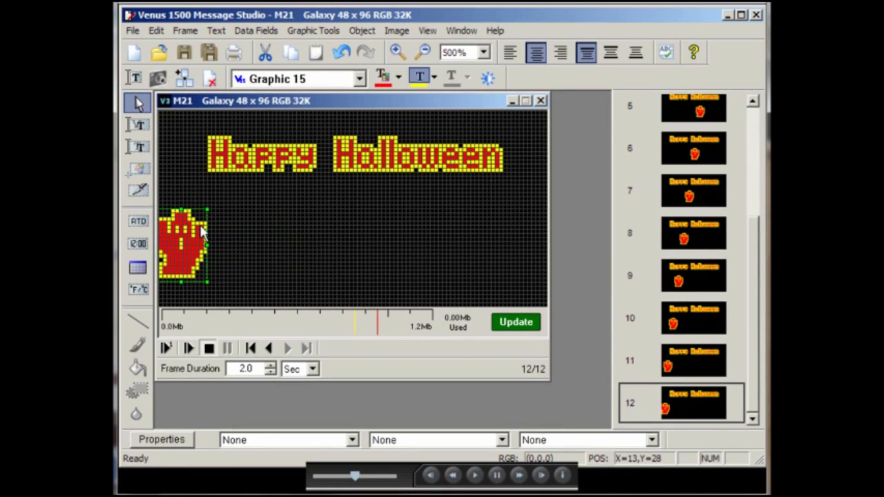
{"action": "key", "text": "Left"}
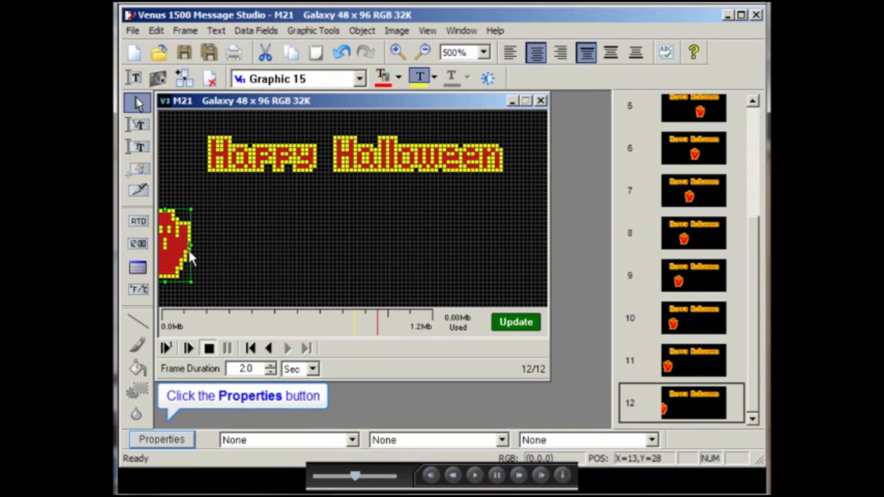
Step: Set the frame duration to 0 seconds, copying only the duration to frames 1 to 12, and preview the message
{"action": "left_click", "coordinate": [163, 440]}
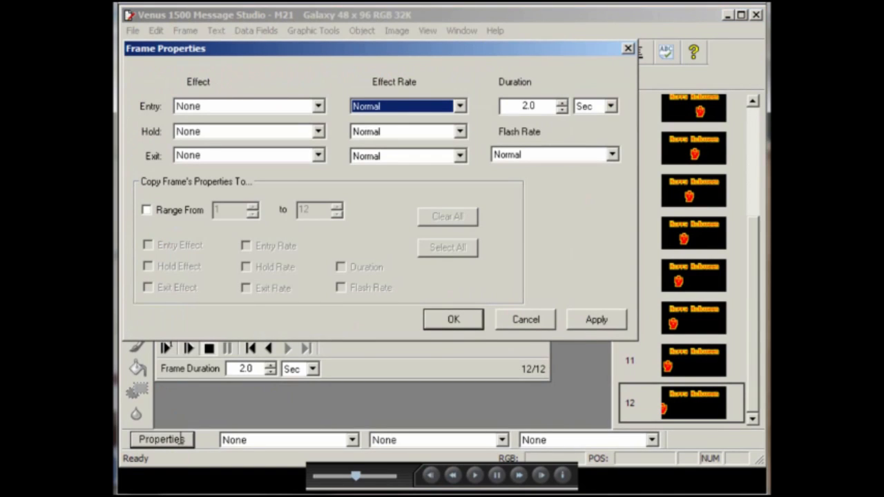
{"action": "left_click_drag", "start_coordinate": [535, 106], "coordinate": [506, 106]}
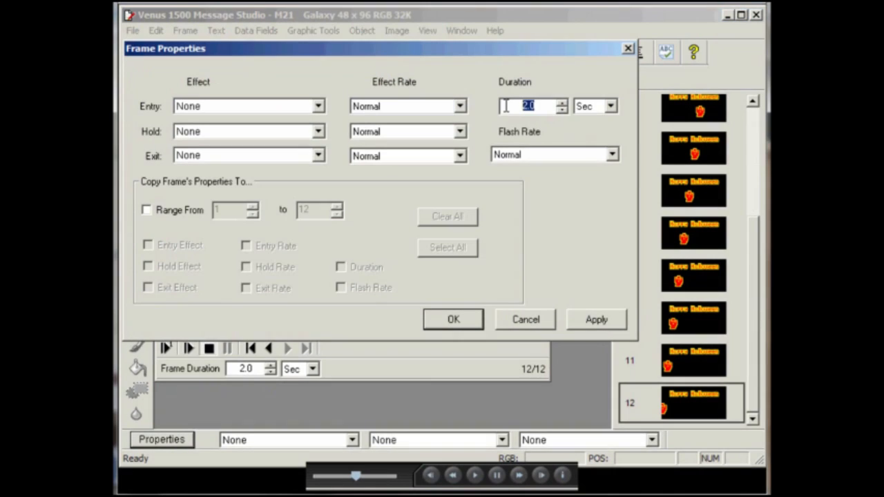
{"action": "type", "text": "0"}
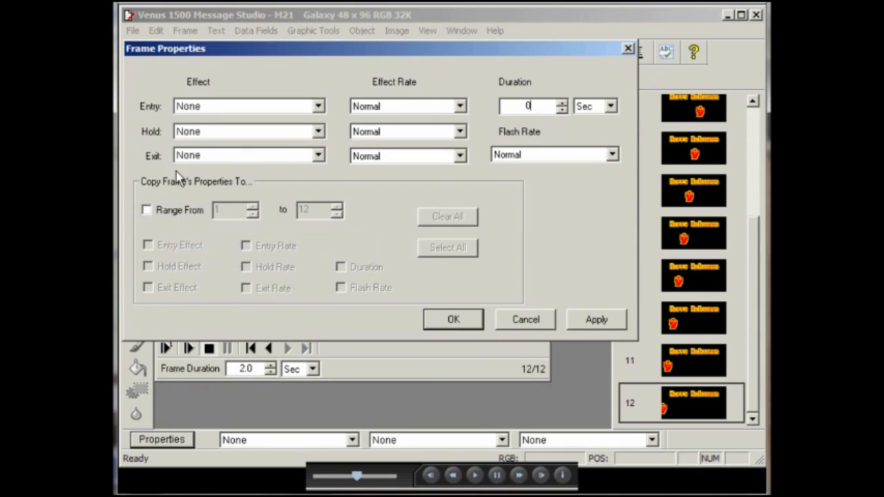
{"action": "left_click", "coordinate": [146, 210]}
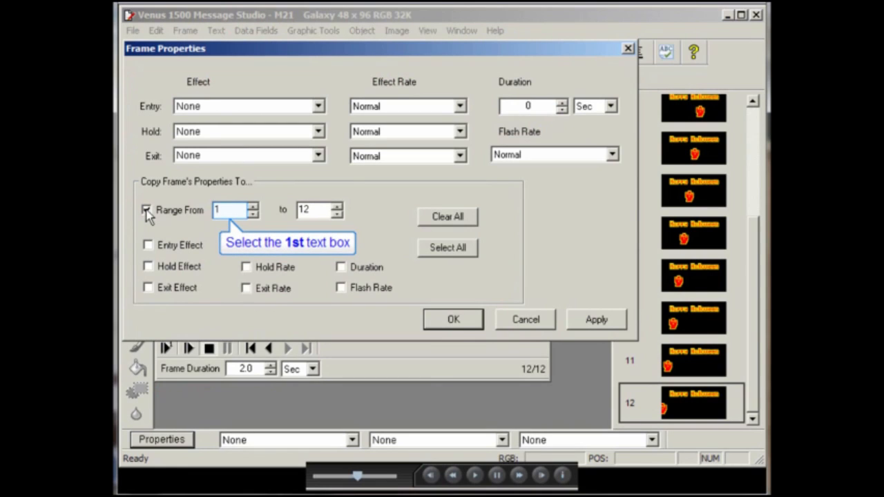
{"action": "left_click", "coordinate": [236, 214]}
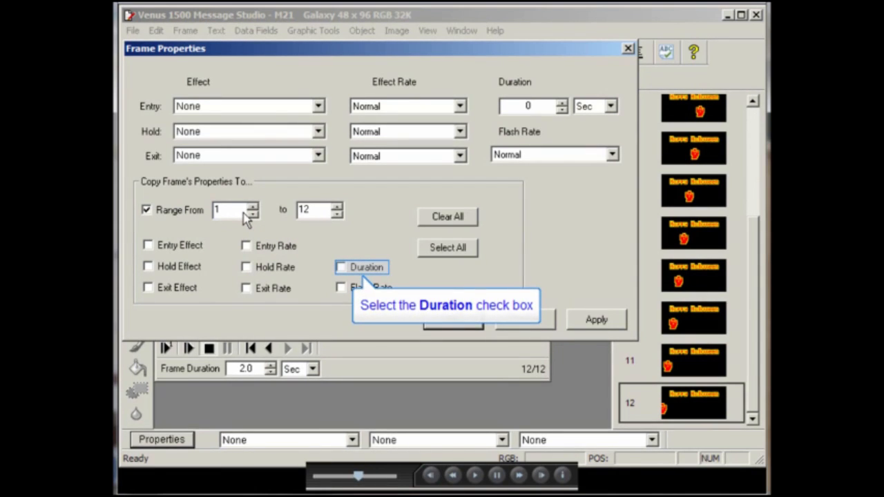
{"action": "left_click", "coordinate": [340, 267]}
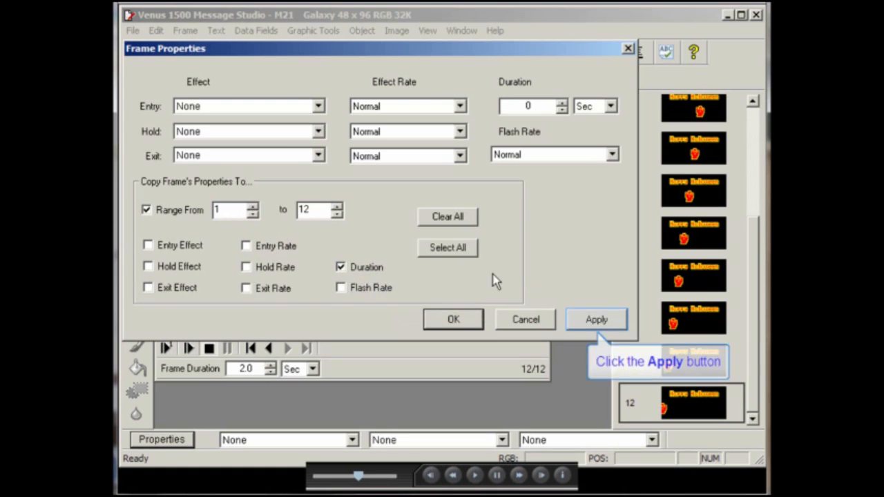
{"action": "left_click", "coordinate": [592, 319]}
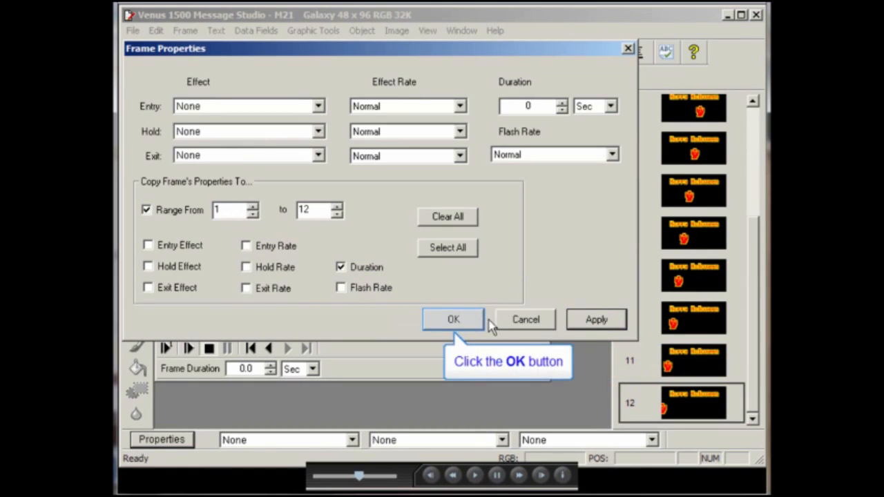
{"action": "left_click", "coordinate": [470, 320]}
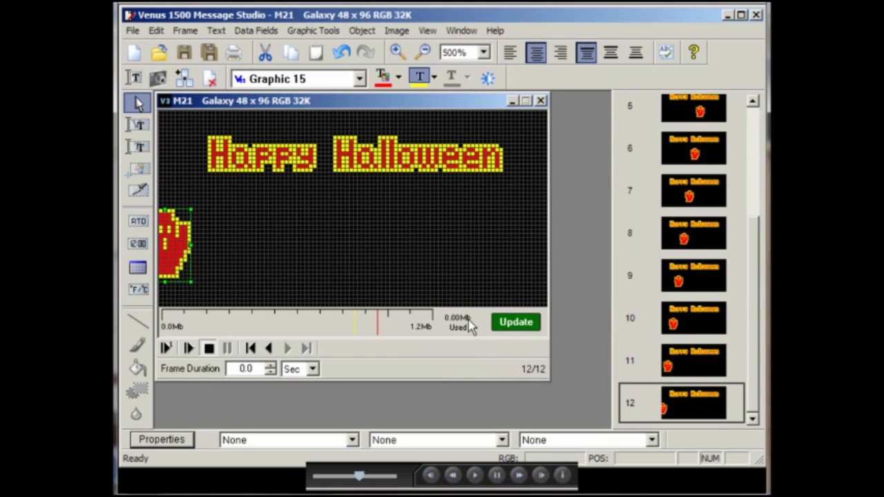
{"action": "left_click", "coordinate": [189, 348]}
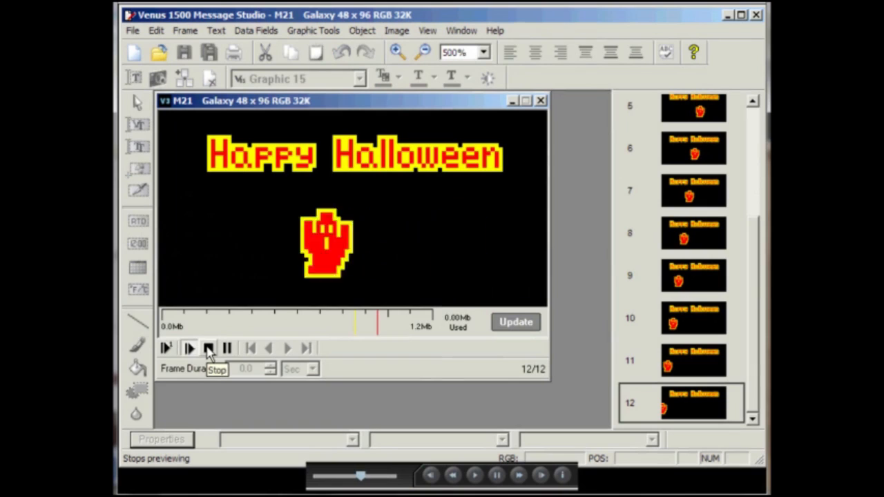
{"action": "left_click", "coordinate": [209, 349]}
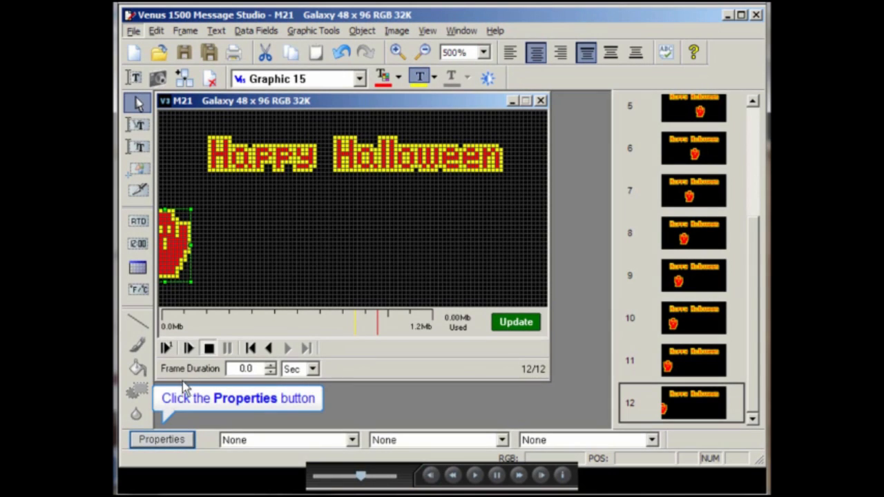
Step: Set the duration of frames 1 to 12 to 0.2 seconds and preview the animation again
{"action": "left_click", "coordinate": [178, 441]}
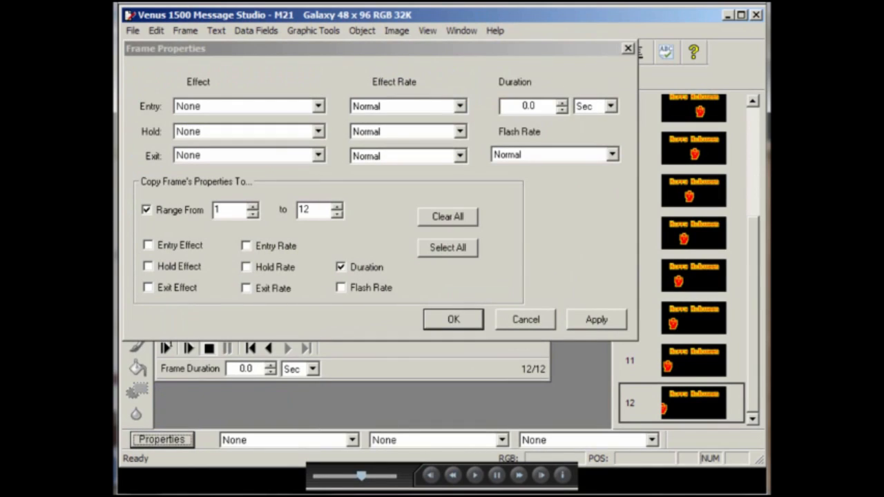
{"action": "left_click", "coordinate": [563, 103]}
{"action": "left_click", "coordinate": [562, 103]}
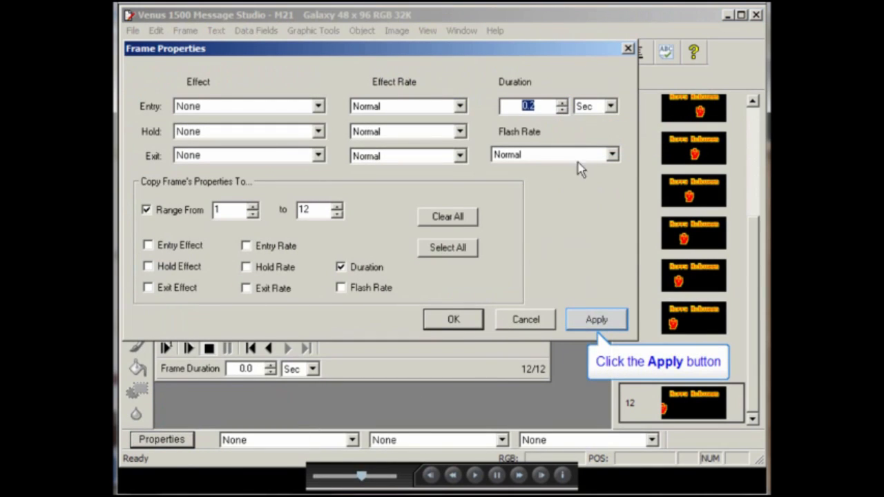
{"action": "left_click", "coordinate": [596, 319]}
{"action": "left_click", "coordinate": [456, 322]}
{"action": "left_click", "coordinate": [189, 349]}
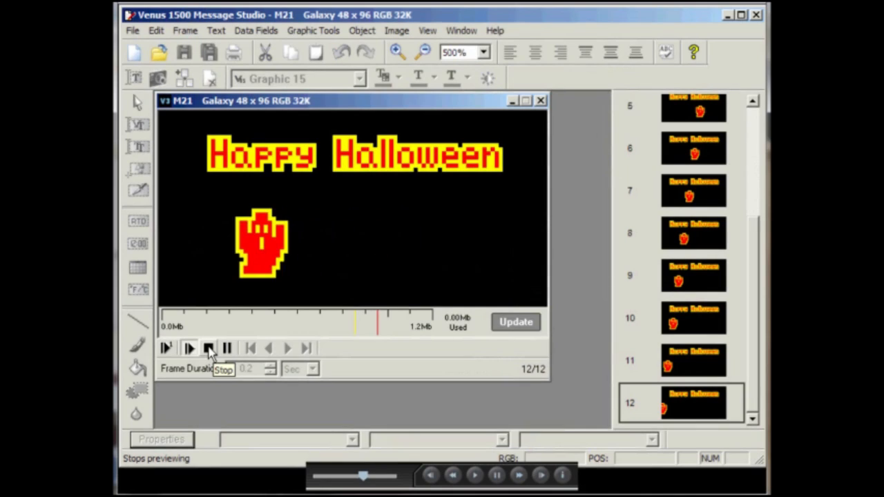
{"action": "left_click", "coordinate": [209, 349]}
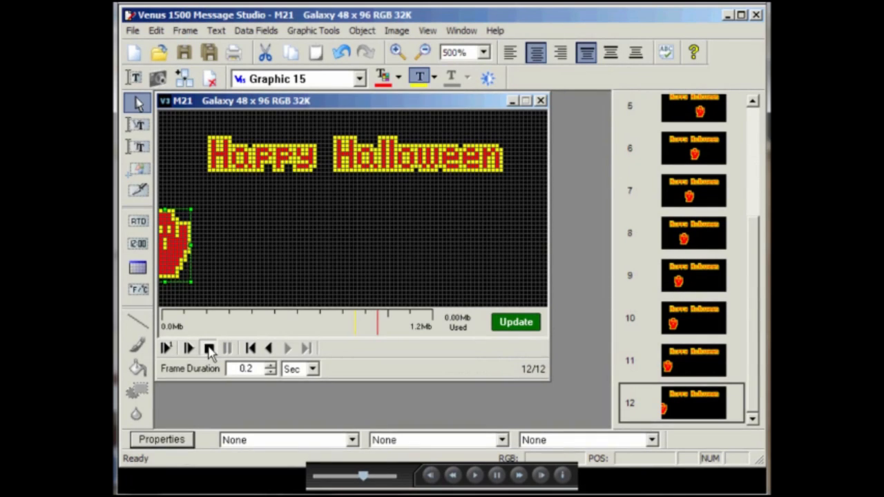
Step: Save the message as Halloween in the DEFAULT folder and close it
{"action": "left_click", "coordinate": [134, 31]}
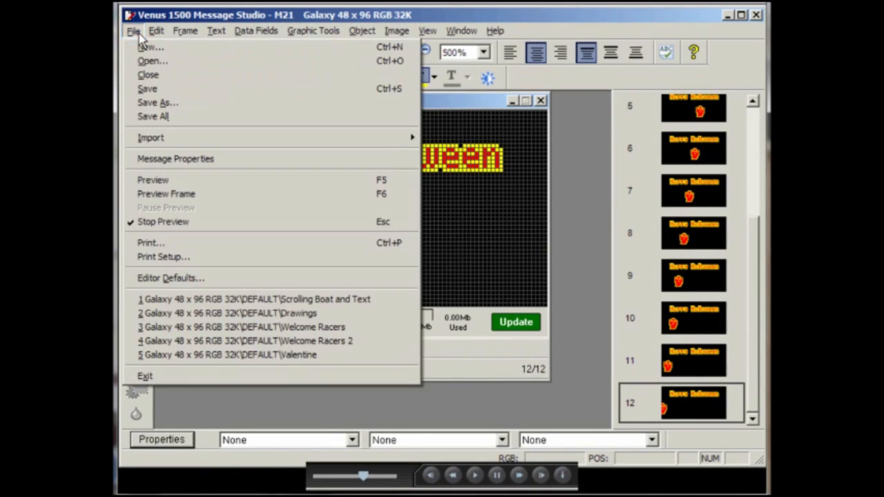
{"action": "left_click", "coordinate": [151, 93]}
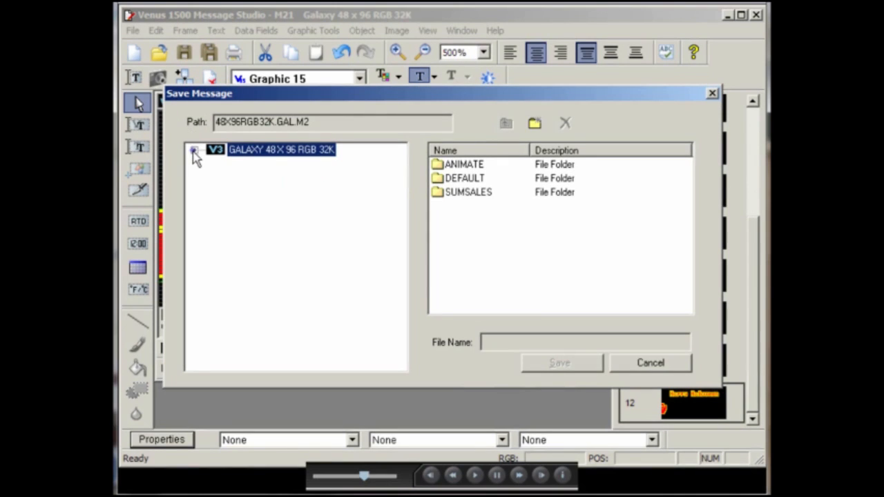
{"action": "left_click", "coordinate": [195, 150]}
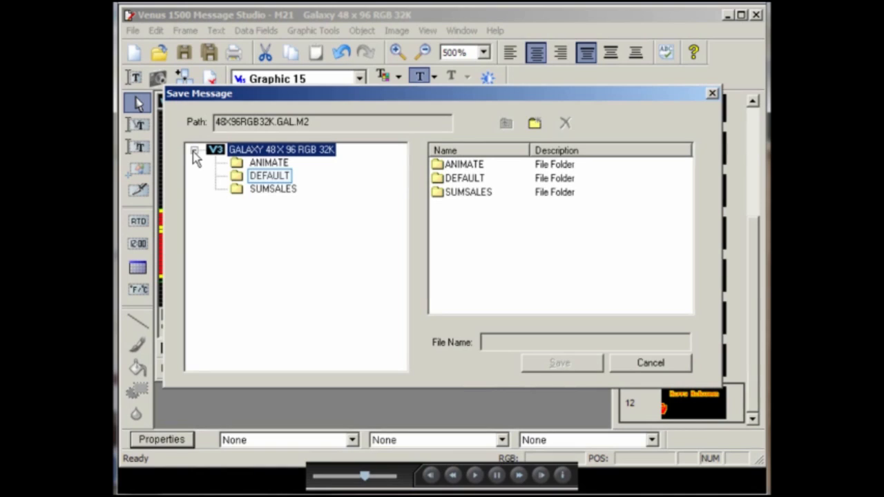
{"action": "left_click", "coordinate": [267, 178]}
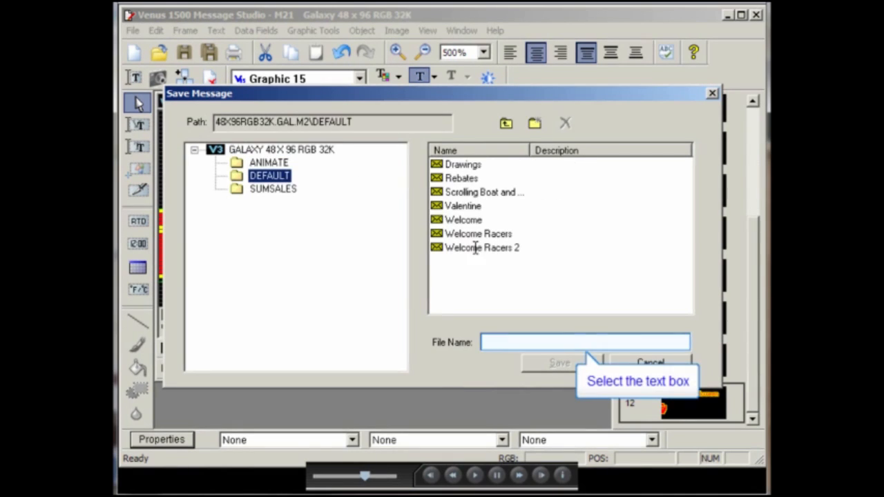
{"action": "left_click", "coordinate": [502, 342]}
{"action": "type", "text": "Halloween"}
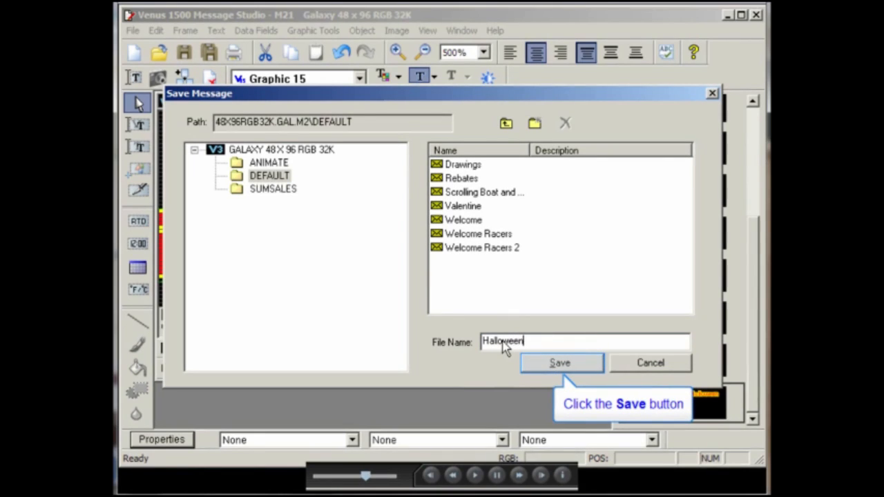
{"action": "left_click", "coordinate": [560, 362]}
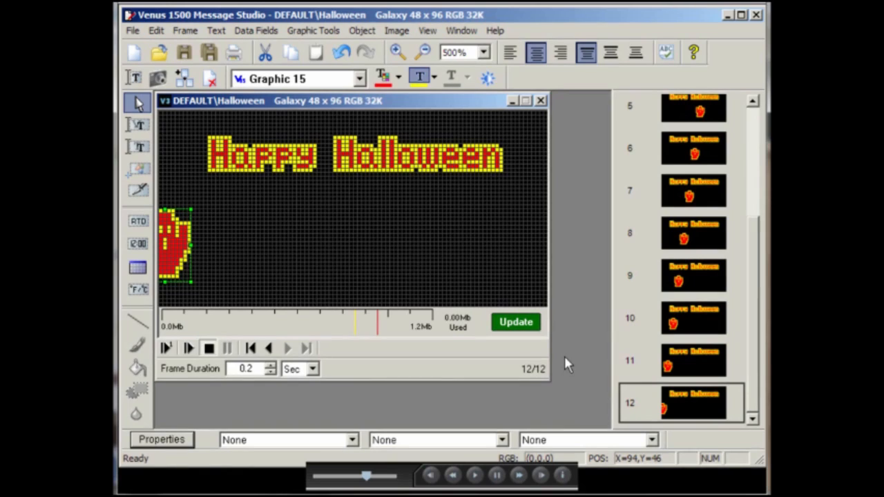
{"action": "left_click", "coordinate": [542, 102]}
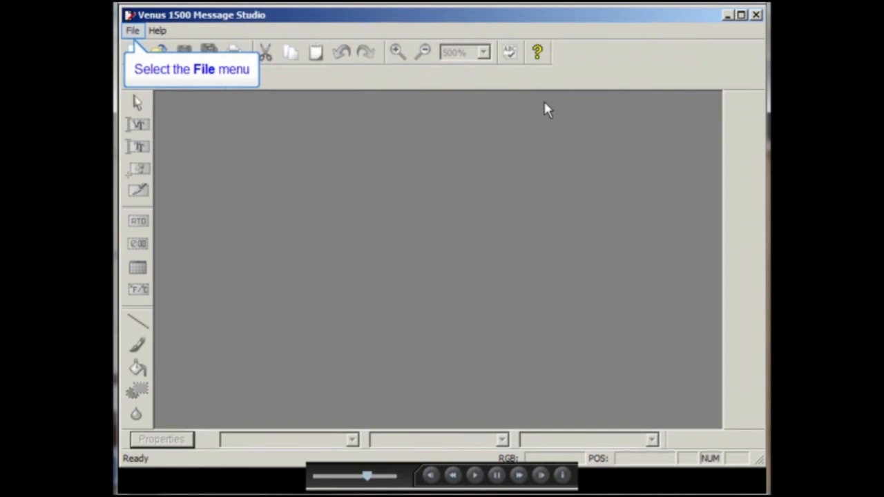
Step: Create a new message using the Galaxy 48 x 96 RGB 32K configuration
{"action": "left_click", "coordinate": [134, 31]}
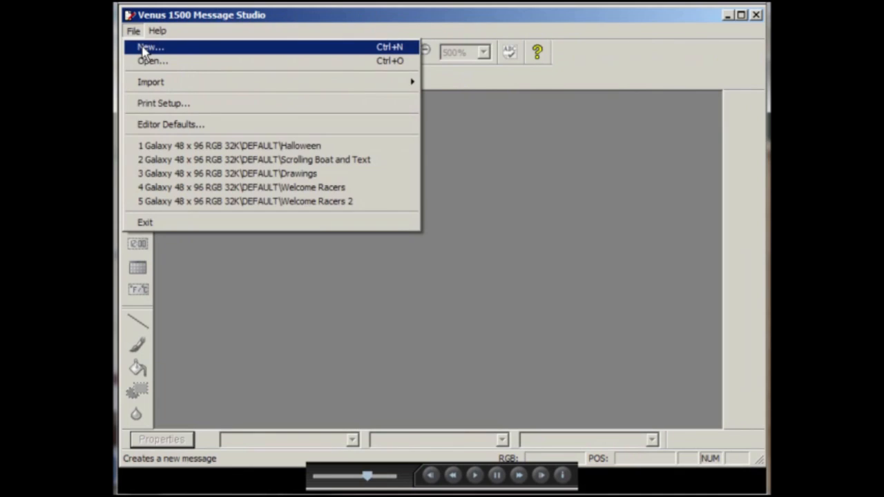
{"action": "left_click", "coordinate": [143, 49]}
{"action": "left_click", "coordinate": [308, 109]}
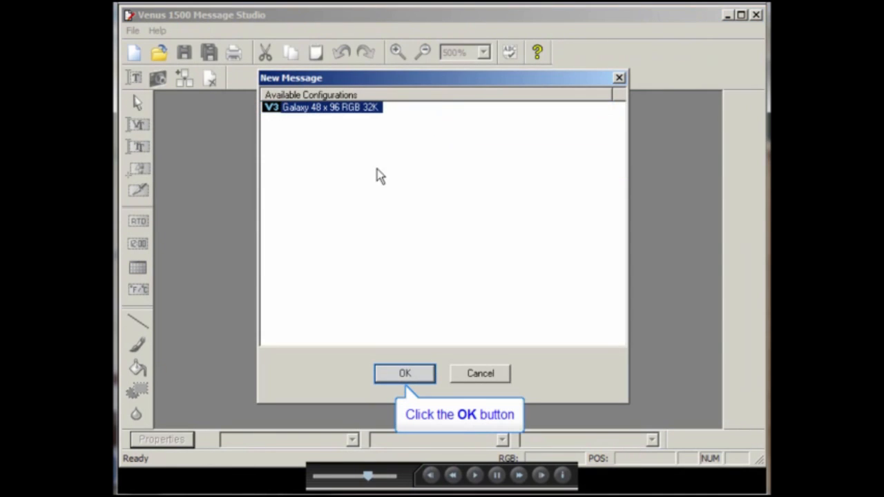
{"action": "left_click", "coordinate": [404, 374]}
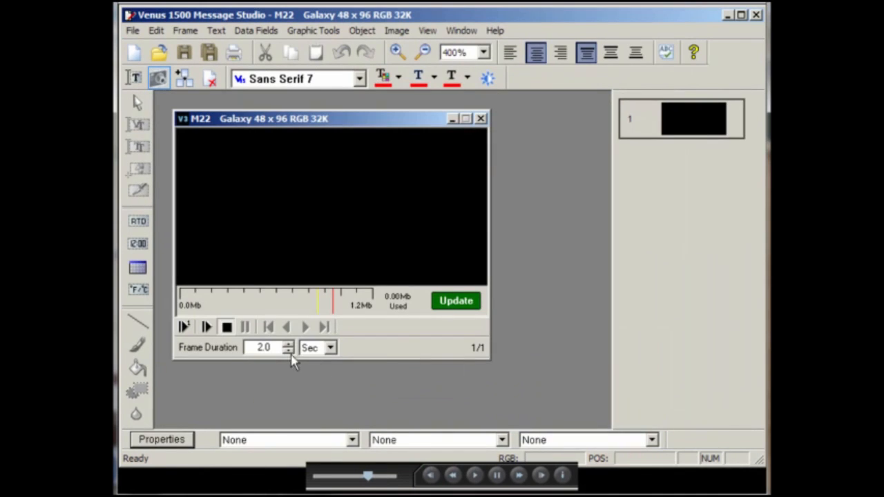
Step: Add a graphics frame to the new message and delete its original blank frame 1
{"action": "left_click", "coordinate": [159, 80]}
{"action": "left_click", "coordinate": [679, 127]}
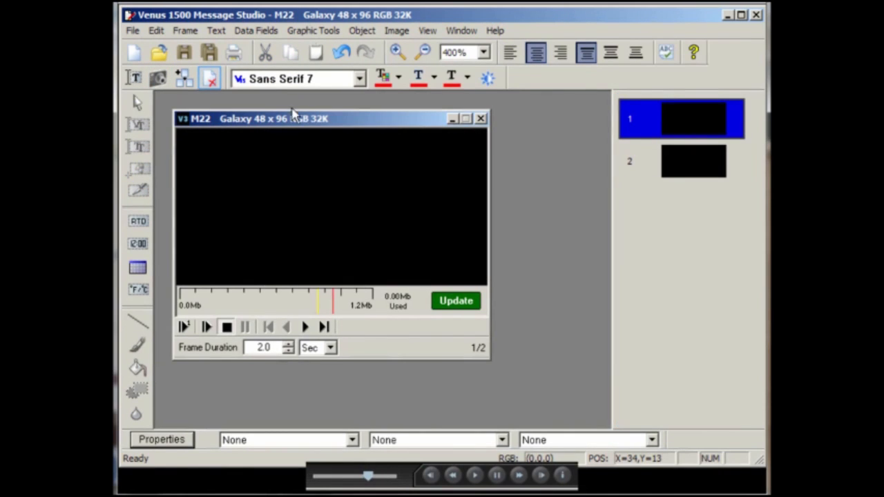
{"action": "left_click", "coordinate": [211, 82]}
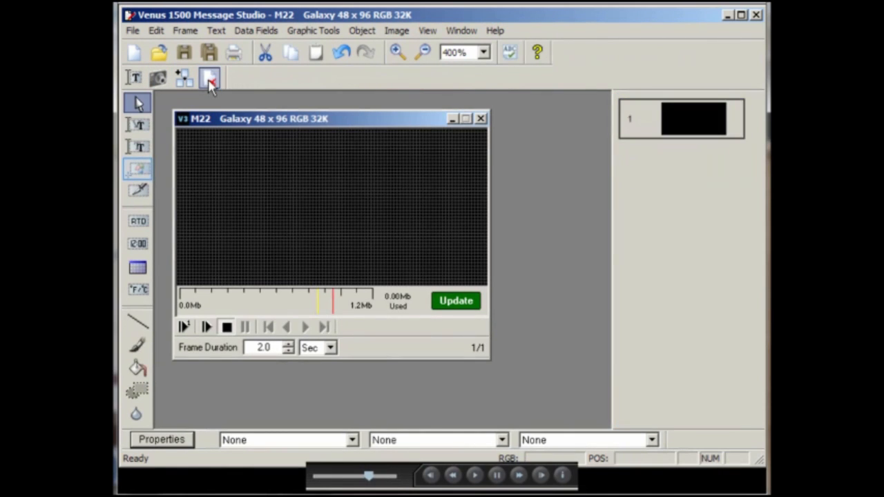
Step: Insert a new image object on the blank frame 1, left of centre, and select it
{"action": "left_click", "coordinate": [138, 170]}
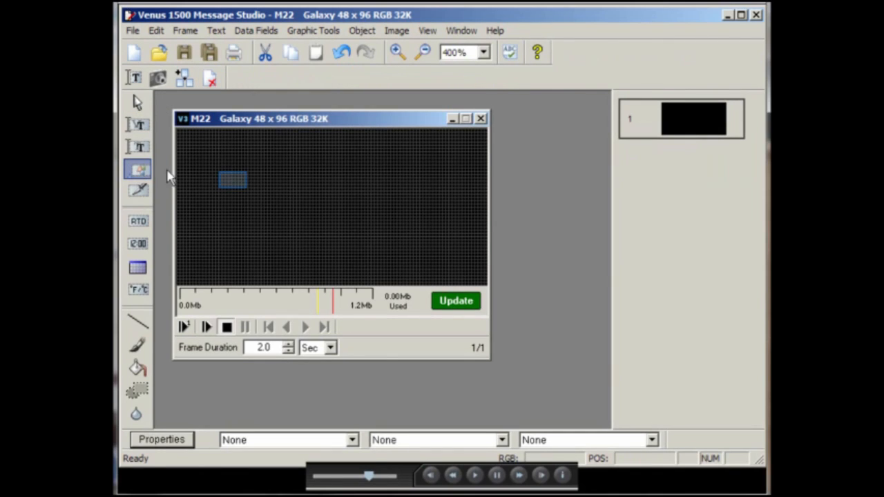
{"action": "left_click", "coordinate": [233, 185]}
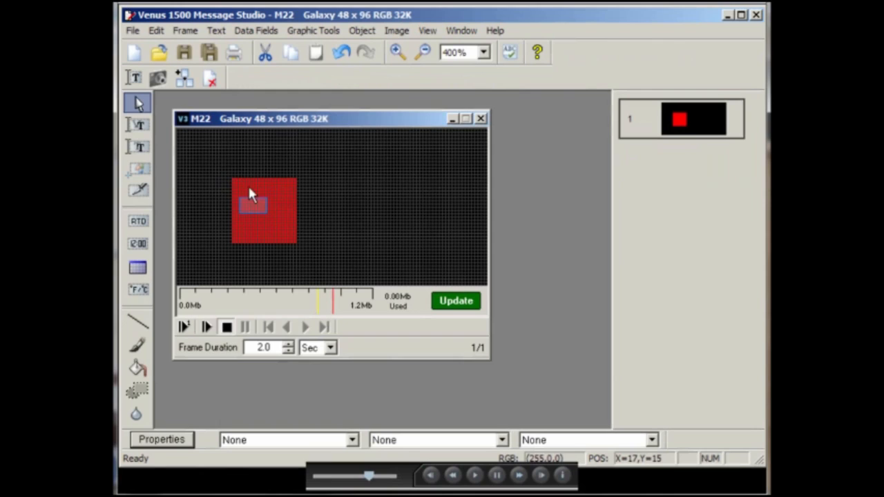
{"action": "left_click", "coordinate": [253, 207]}
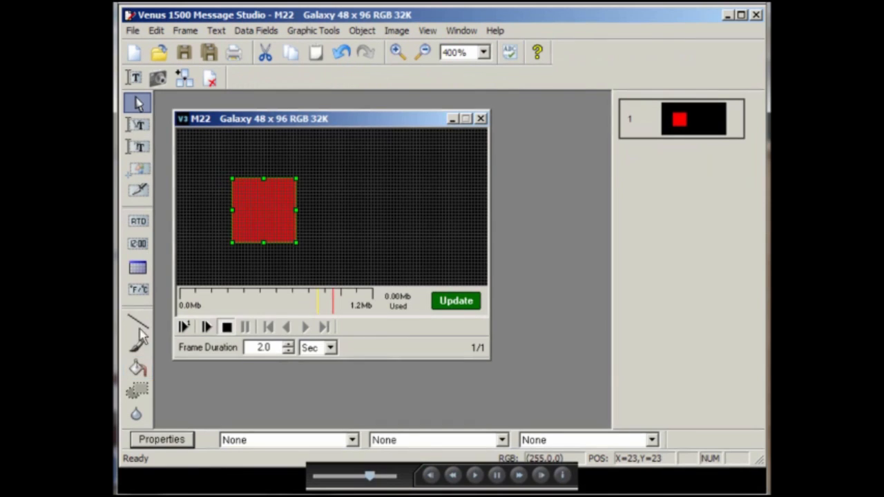
Step: Fill the square image object with black and move it into the frame's lower-left corner
{"action": "left_click", "coordinate": [137, 369]}
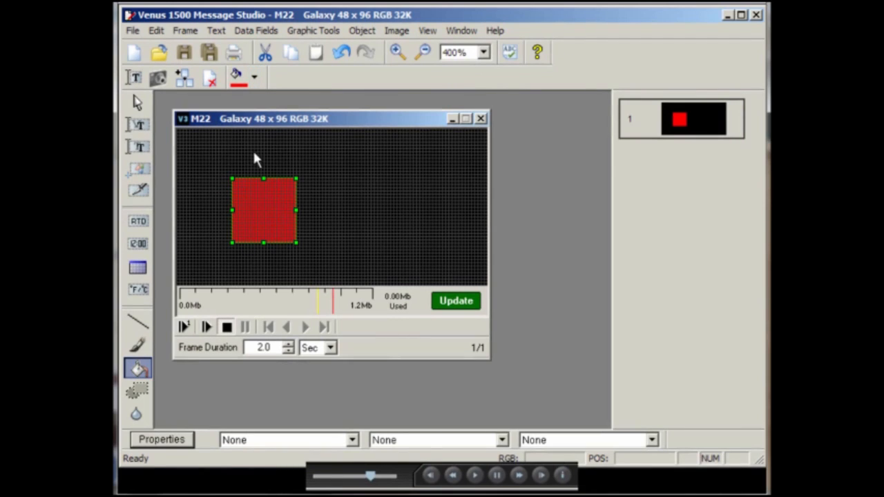
{"action": "left_click", "coordinate": [254, 78]}
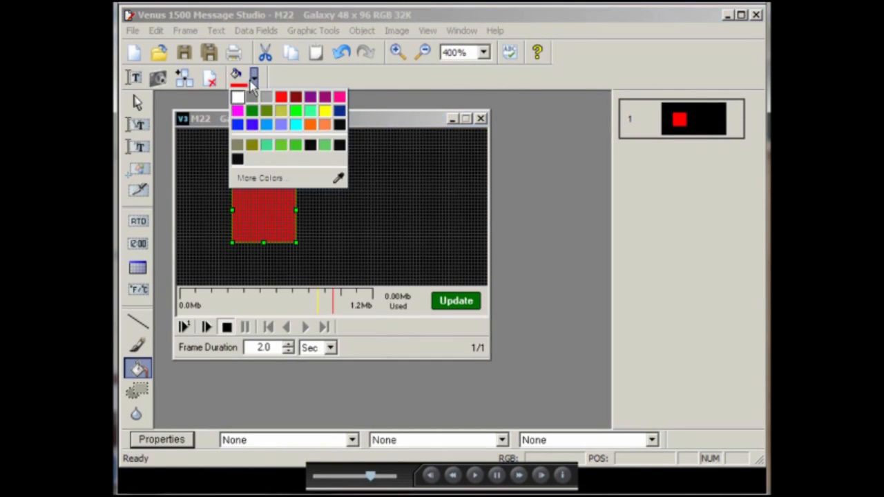
{"action": "left_click", "coordinate": [236, 159]}
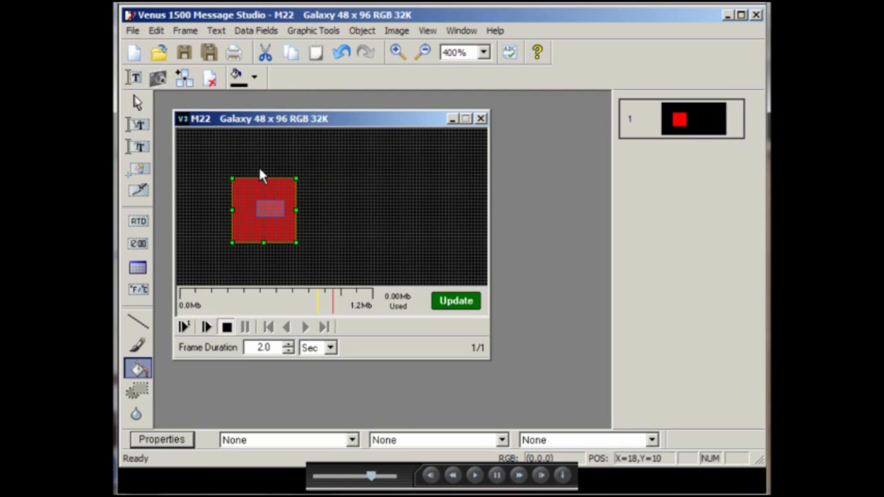
{"action": "left_click", "coordinate": [271, 216]}
{"action": "key", "text": "Escape"}
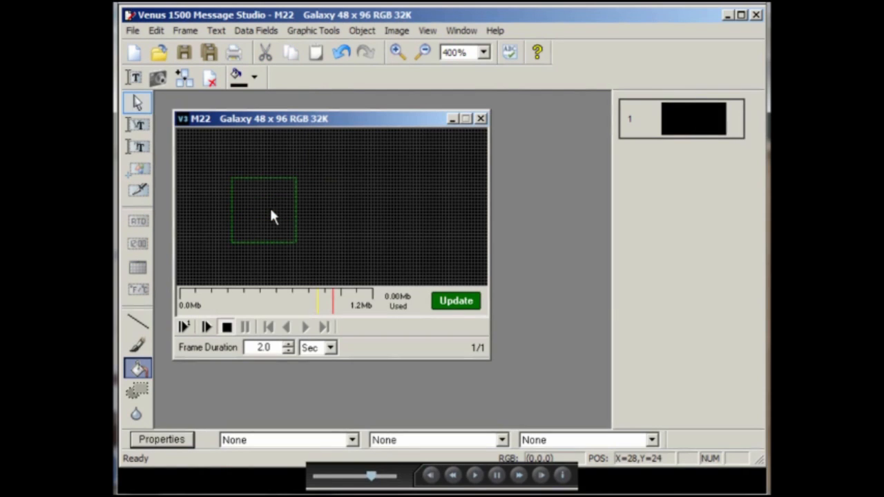
{"action": "left_click", "coordinate": [138, 104]}
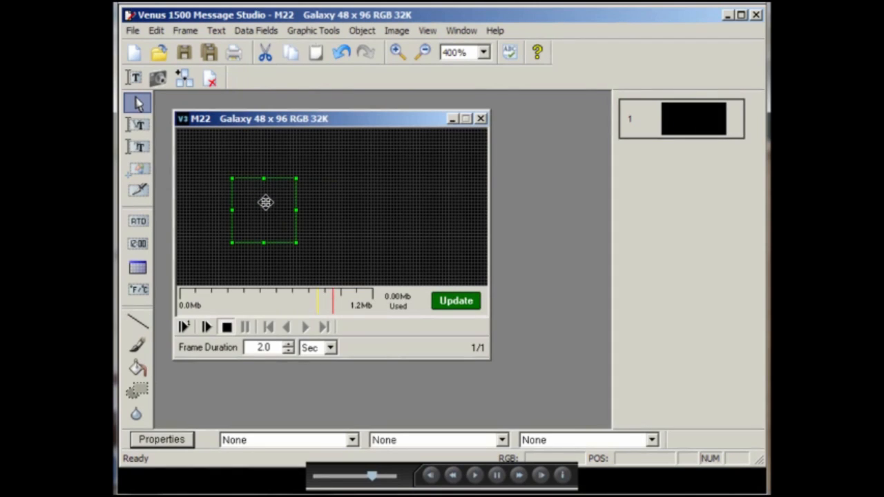
{"action": "left_click_drag", "start_coordinate": [266, 201], "coordinate": [214, 245]}
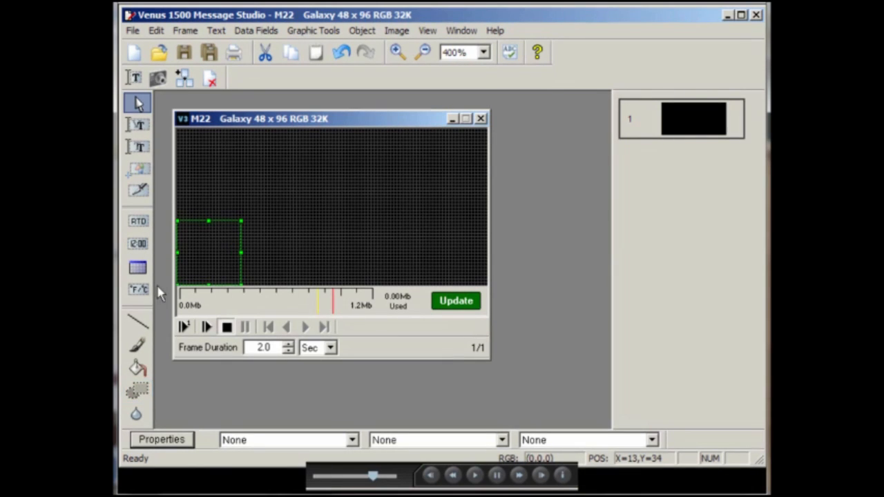
Step: Draw a solid red ellipse inside the black image object to form a ball
{"action": "left_click", "coordinate": [138, 392]}
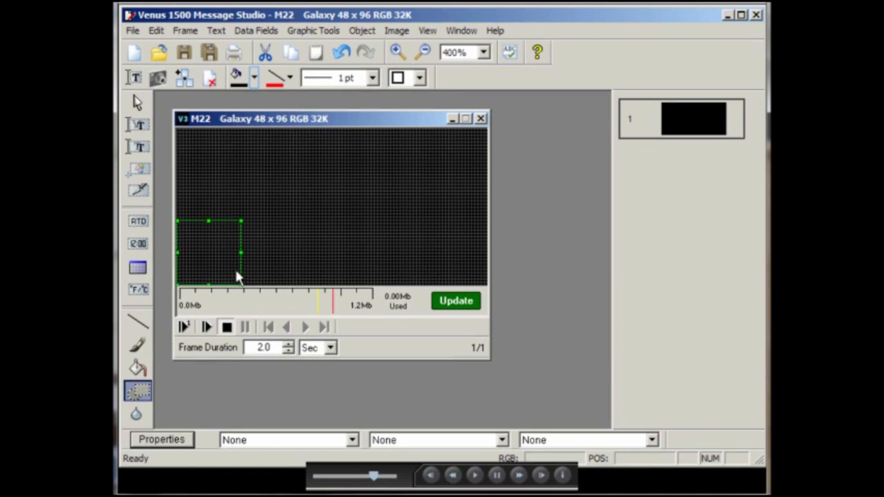
{"action": "left_click", "coordinate": [254, 79]}
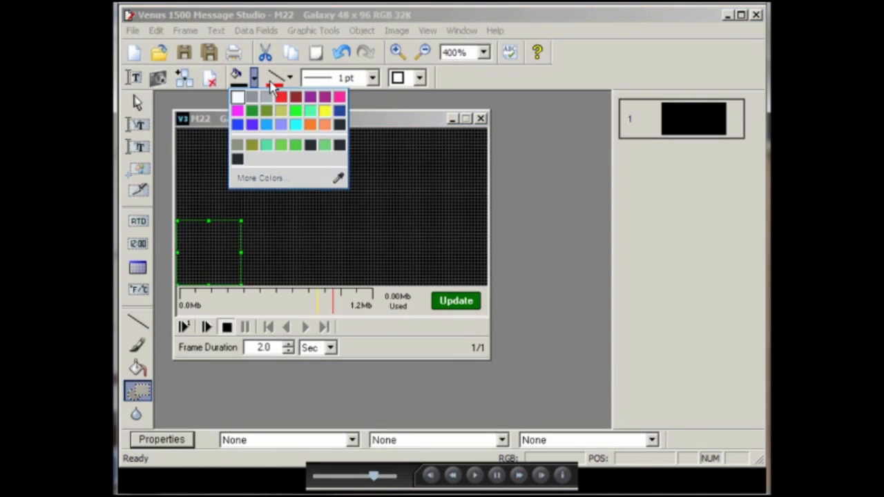
{"action": "left_click", "coordinate": [282, 98]}
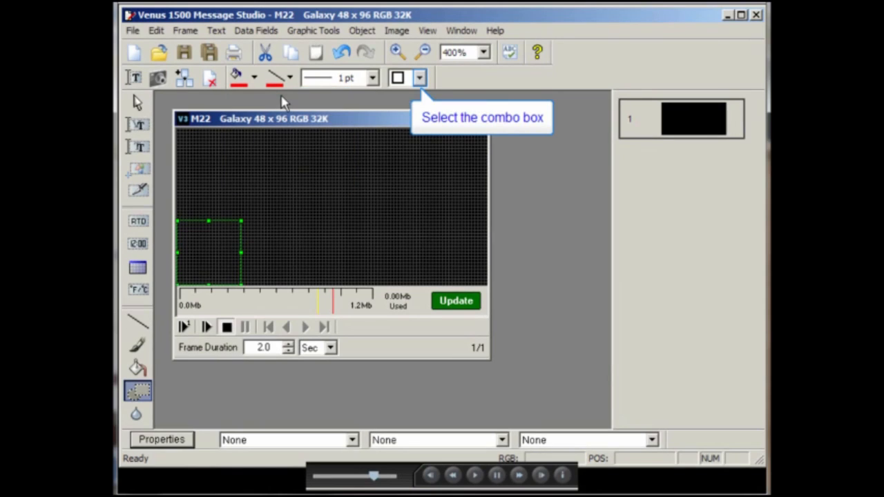
{"action": "left_click", "coordinate": [419, 78]}
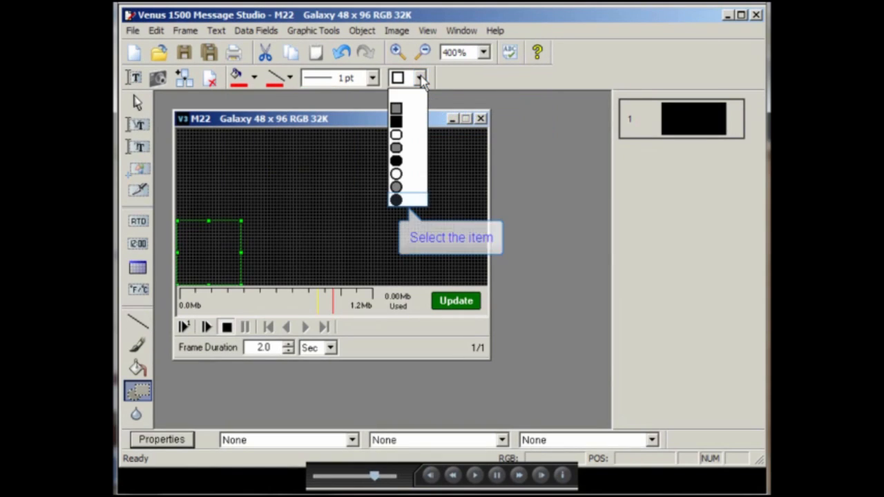
{"action": "left_click", "coordinate": [396, 200]}
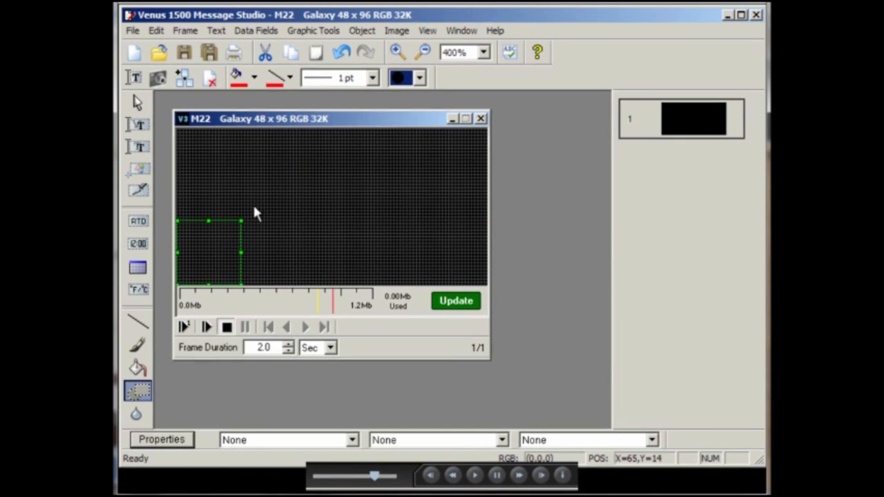
{"action": "left_click_drag", "start_coordinate": [191, 236], "coordinate": [234, 284]}
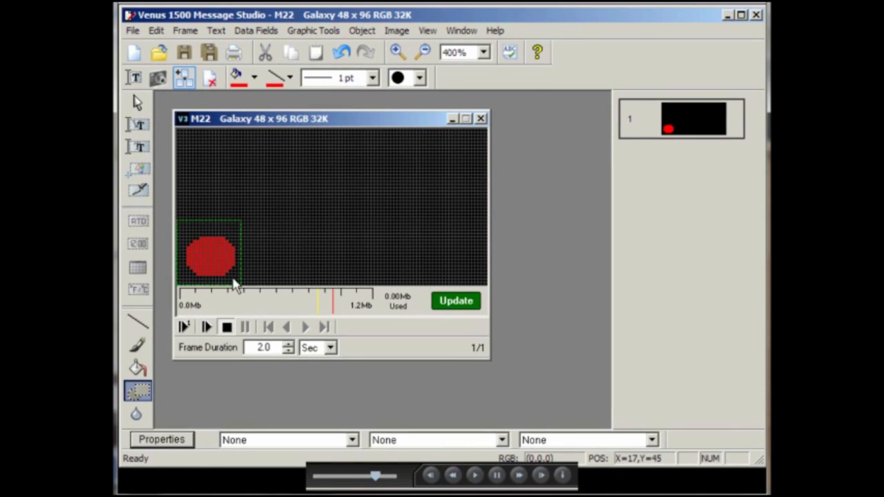
Step: Duplicate the frame to make frames 2 to 4, moving the red ball up and to the right in each until it reaches the top
{"action": "left_click", "coordinate": [183, 78]}
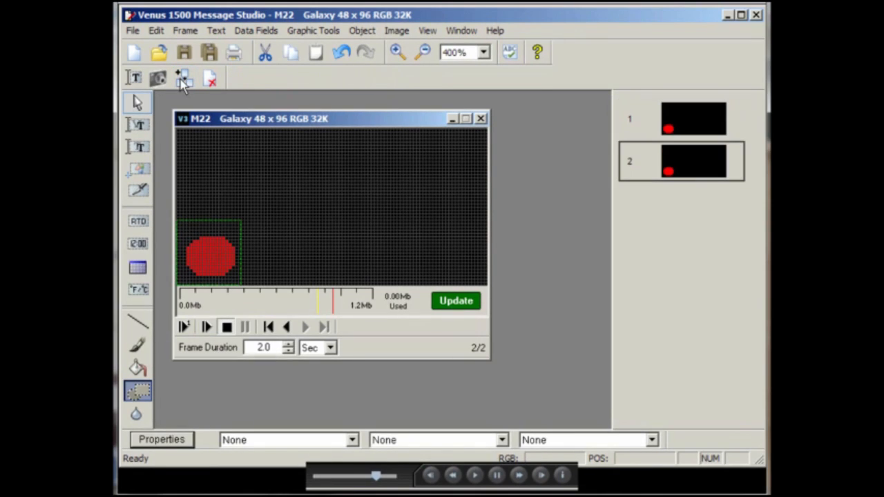
{"action": "left_click", "coordinate": [142, 104]}
{"action": "left_click", "coordinate": [209, 256]}
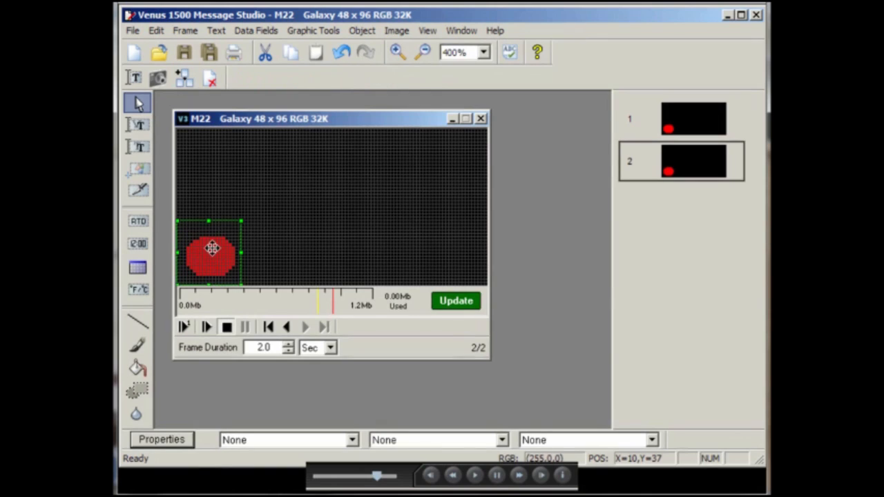
{"action": "left_click_drag", "start_coordinate": [213, 247], "coordinate": [235, 222]}
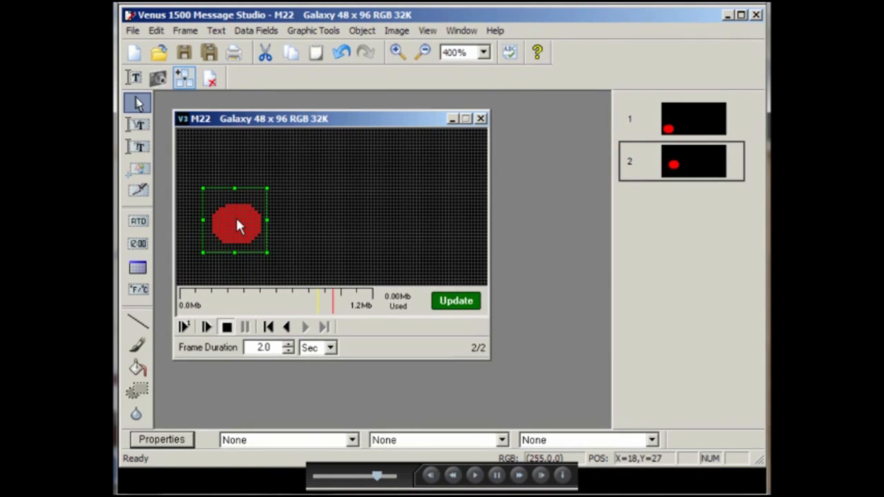
{"action": "left_click", "coordinate": [184, 78]}
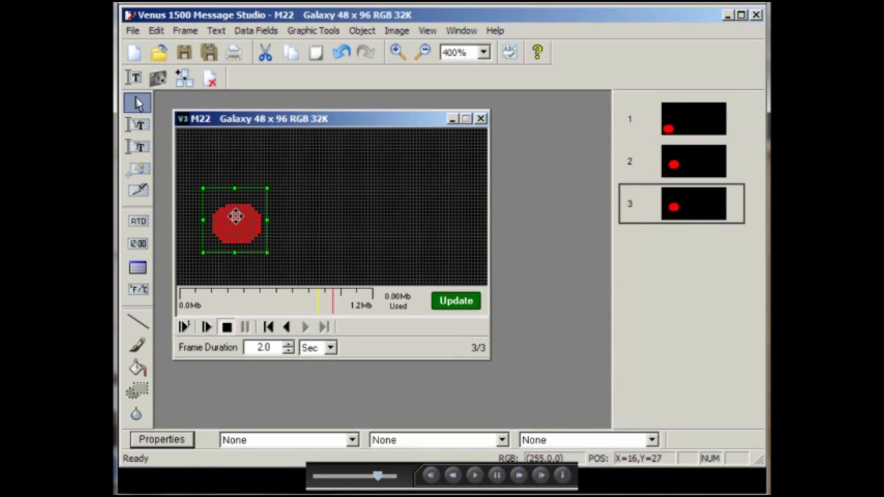
{"action": "left_click_drag", "start_coordinate": [235, 216], "coordinate": [269, 184]}
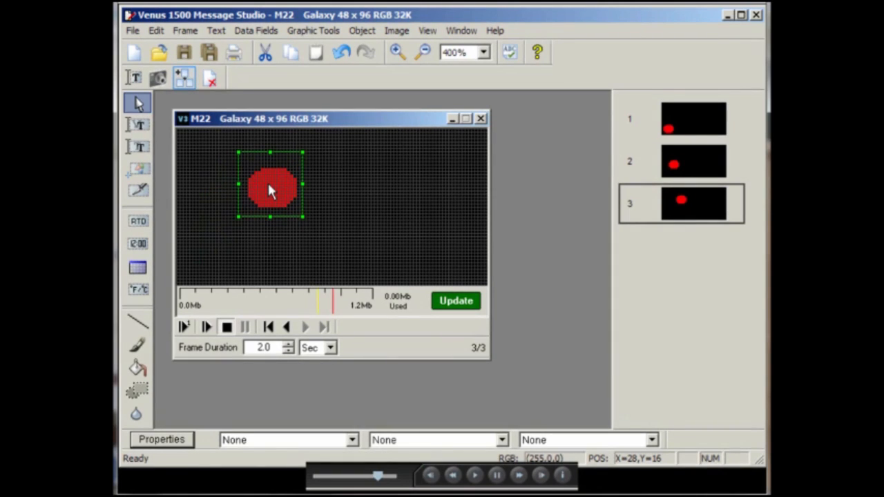
{"action": "left_click", "coordinate": [182, 79]}
{"action": "left_click_drag", "start_coordinate": [272, 177], "coordinate": [306, 152]}
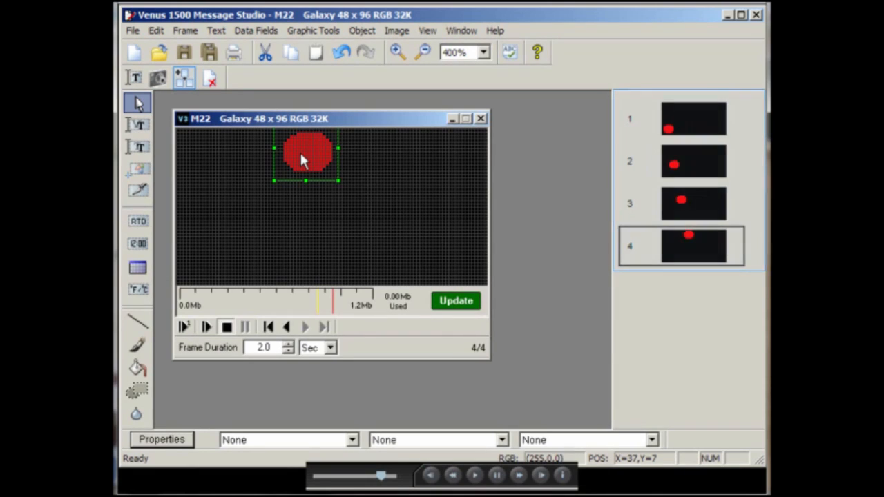
Step: Add duplicate frames 5 to 8, moving the ball down and right to the bottom by frame 7, then up to the right edge in frame 8
{"action": "left_click", "coordinate": [183, 78]}
{"action": "left_click_drag", "start_coordinate": [306, 152], "coordinate": [339, 184]}
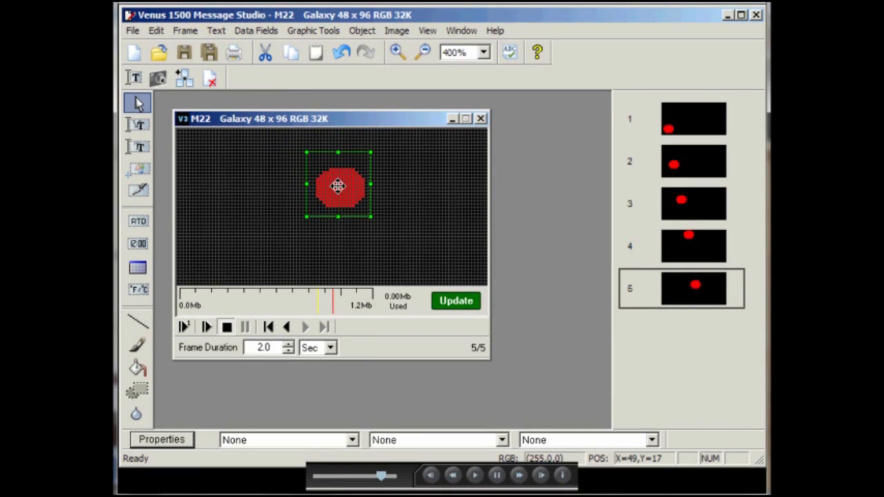
{"action": "left_click", "coordinate": [184, 79]}
{"action": "left_click_drag", "start_coordinate": [339, 181], "coordinate": [368, 230]}
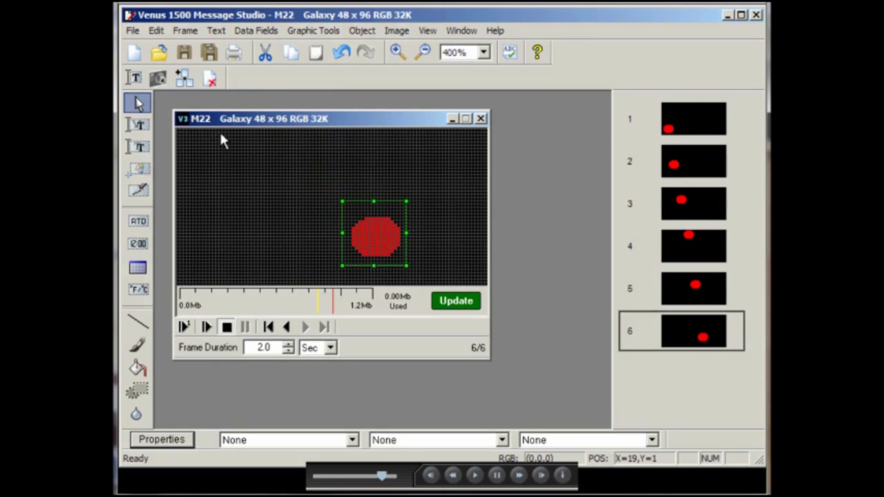
{"action": "left_click_drag", "start_coordinate": [375, 229], "coordinate": [411, 259]}
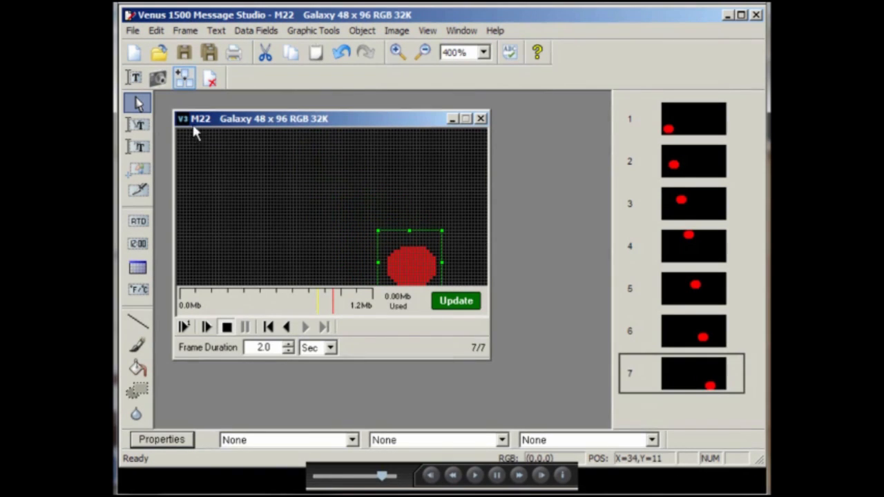
{"action": "left_click", "coordinate": [183, 79]}
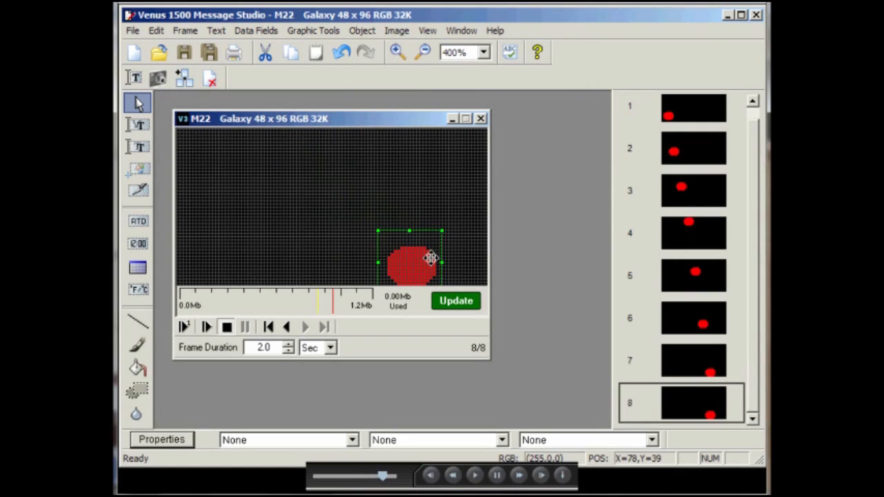
{"action": "left_click_drag", "start_coordinate": [419, 256], "coordinate": [462, 228]}
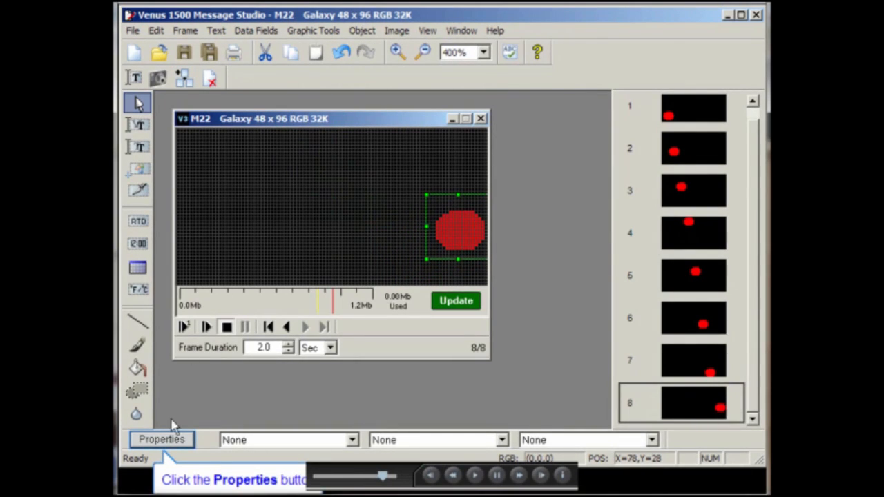
Step: Set the duration of frames 1 to 8 to 0.0 seconds, then play and stop a preview of the animation
{"action": "left_click", "coordinate": [165, 440]}
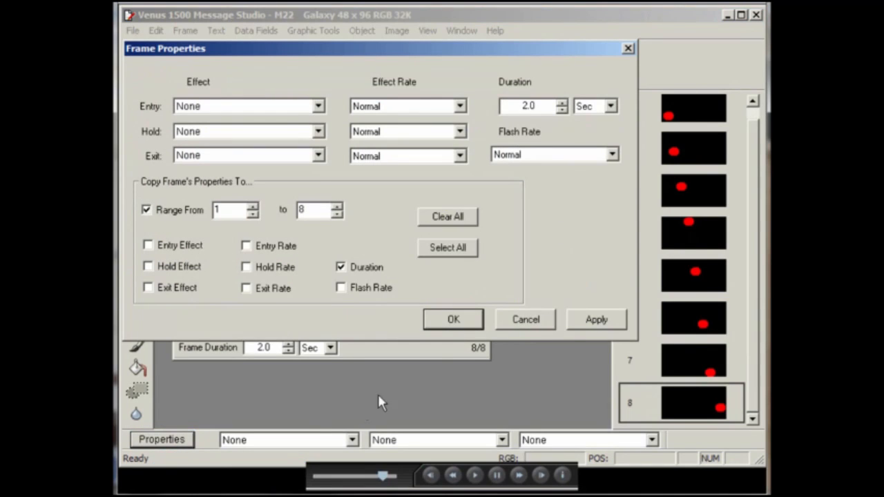
{"action": "double_click", "coordinate": [528, 107]}
{"action": "type", "text": "0"}
{"action": "key", "text": "Tab"}
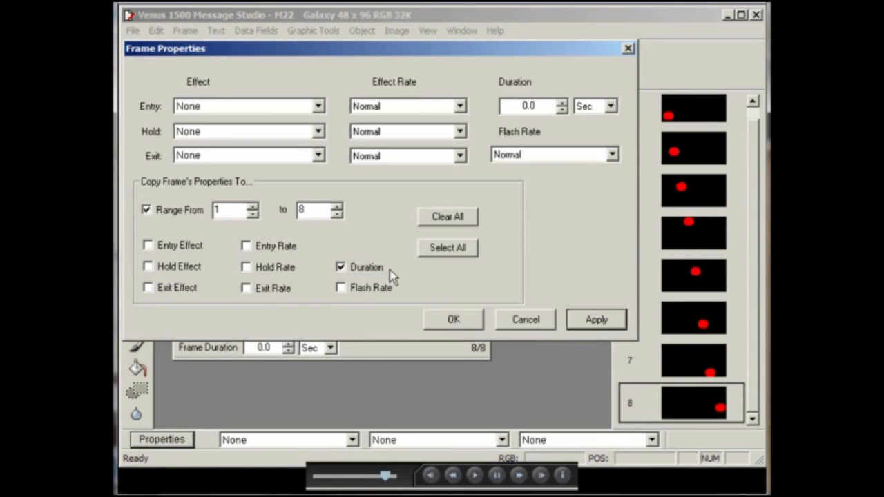
{"action": "left_click", "coordinate": [453, 319]}
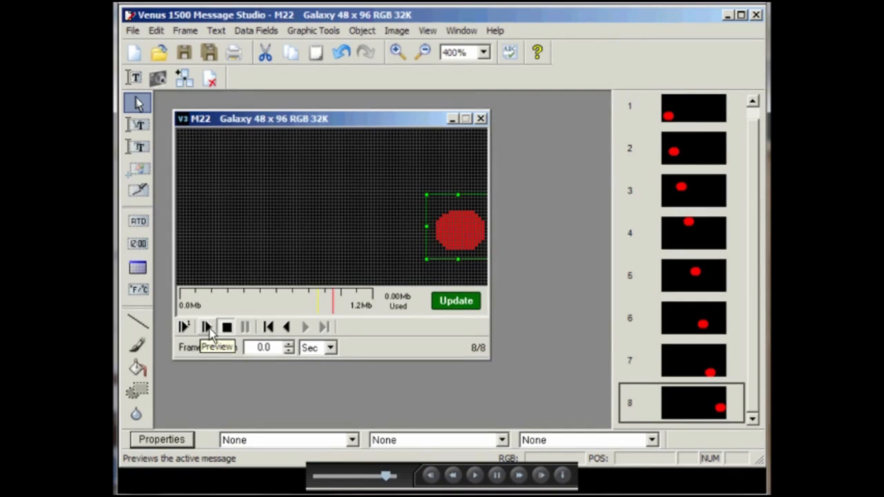
{"action": "left_click", "coordinate": [206, 328]}
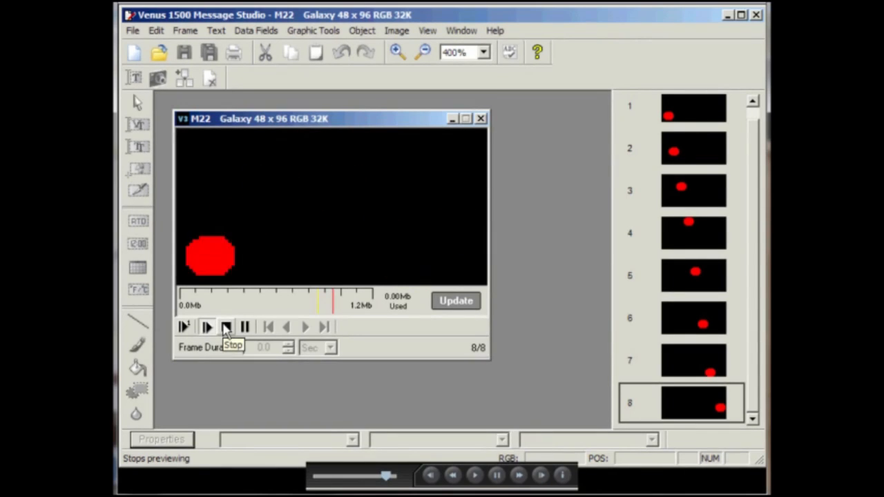
{"action": "left_click", "coordinate": [227, 329]}
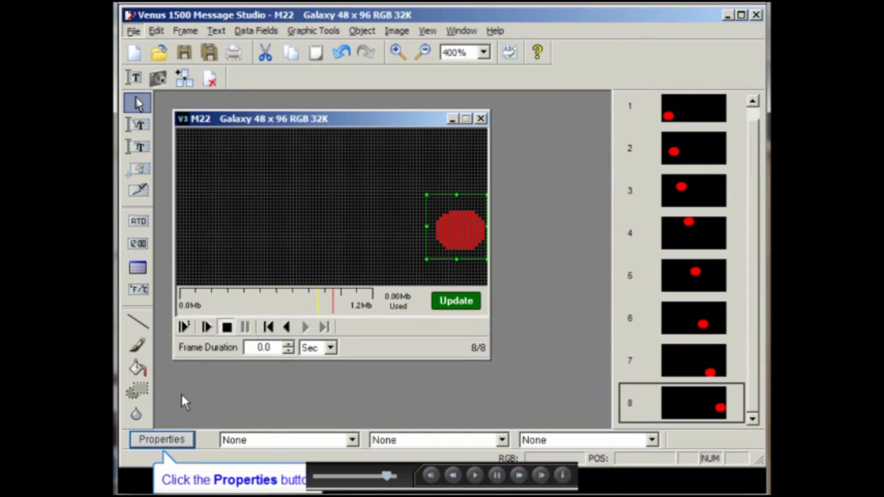
Step: Set the duration of frames 1 to 8 to 0.2 seconds
{"action": "left_click", "coordinate": [162, 440]}
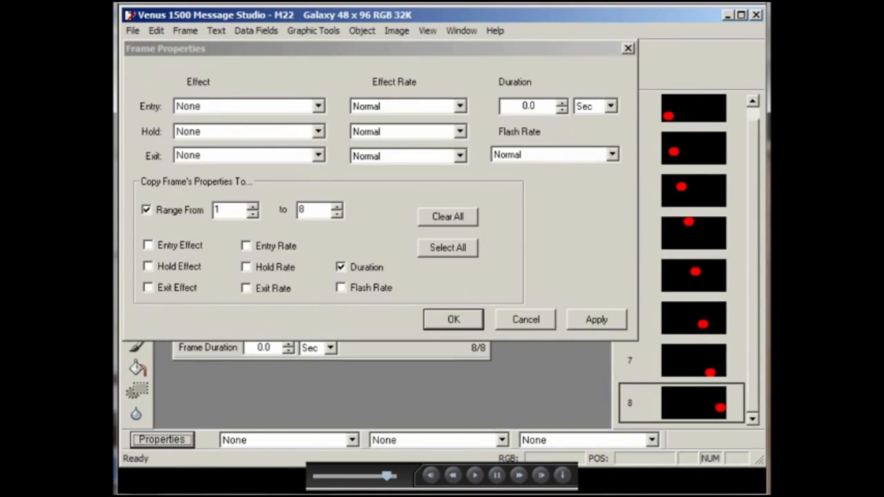
{"action": "left_click", "coordinate": [562, 102]}
{"action": "left_click", "coordinate": [563, 104]}
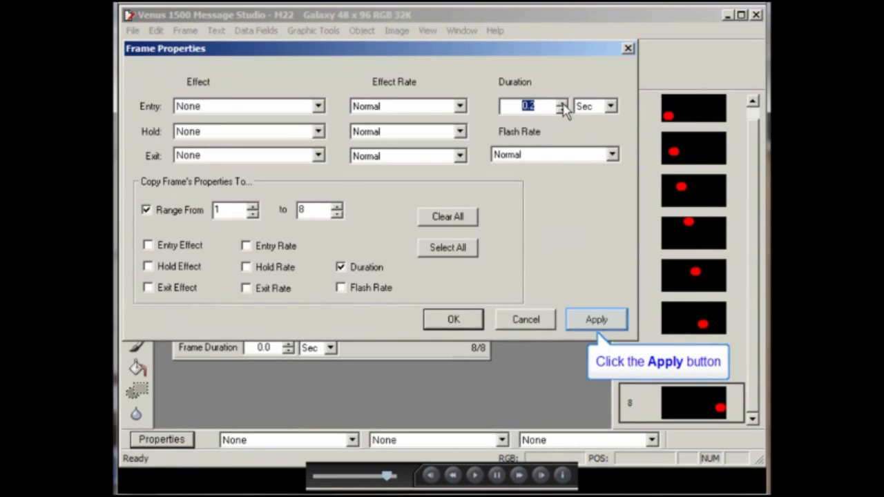
{"action": "left_click", "coordinate": [579, 316]}
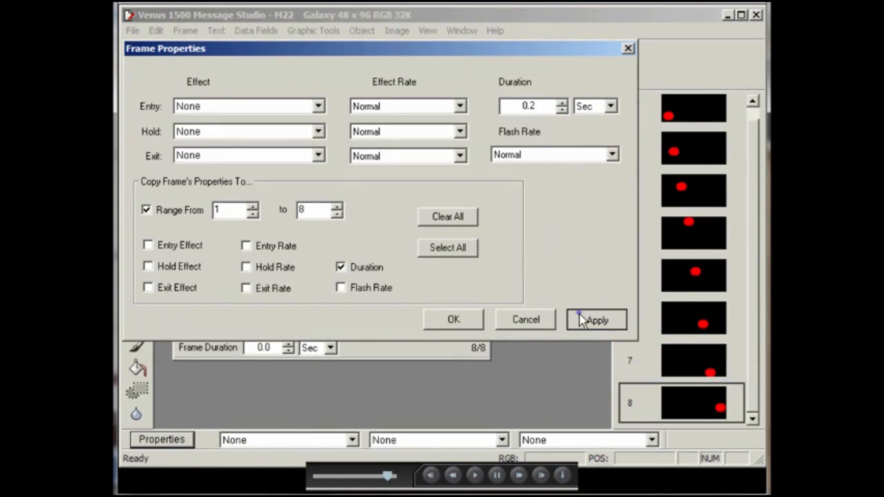
{"action": "left_click", "coordinate": [450, 318]}
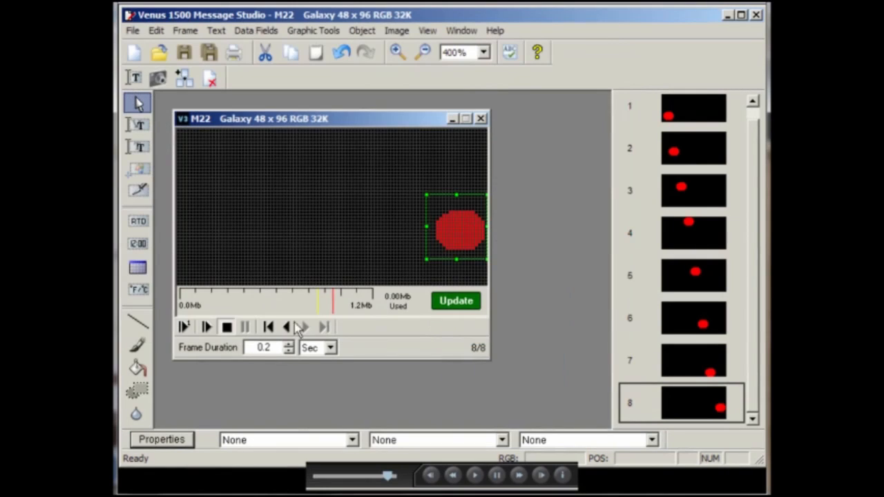
Step: Play a preview of the eight-frame ball animation and stop it
{"action": "left_click", "coordinate": [206, 329]}
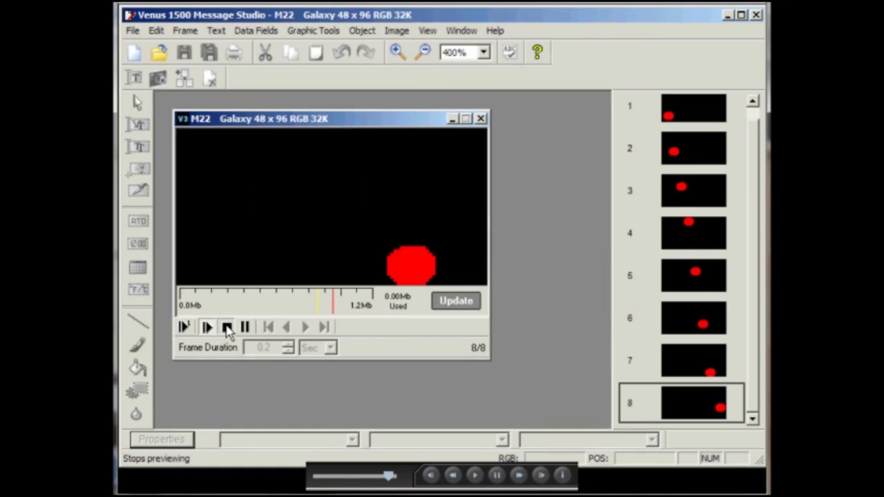
{"action": "left_click", "coordinate": [227, 328]}
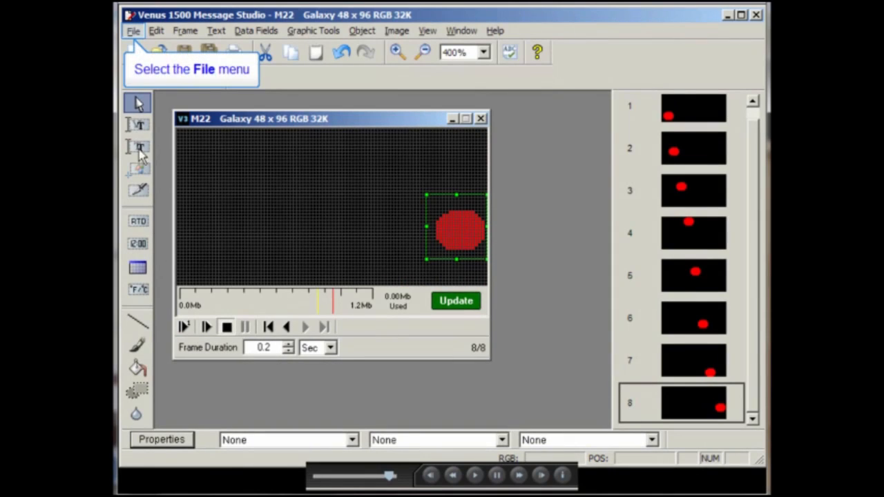
Step: Save the message as "Bouncing Ball" in the DEFAULT folder of the GALAXY 48 X 96 RGB 32K display
{"action": "left_click", "coordinate": [132, 31]}
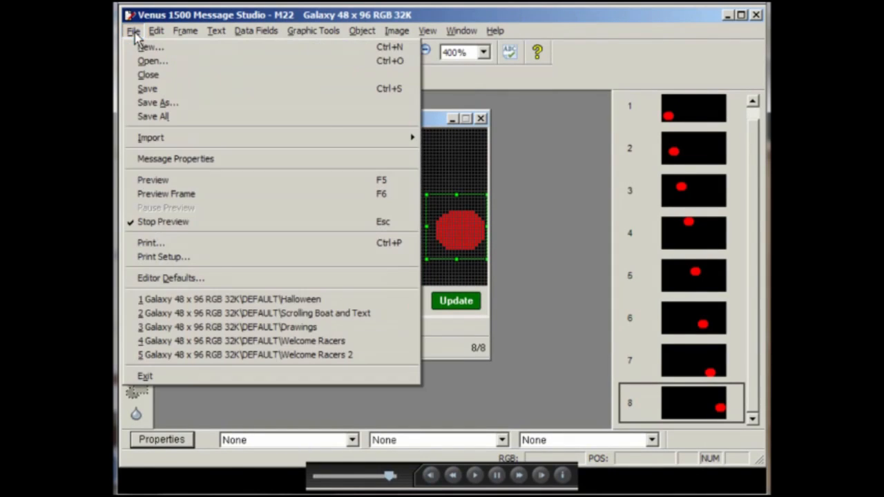
{"action": "left_click", "coordinate": [152, 91]}
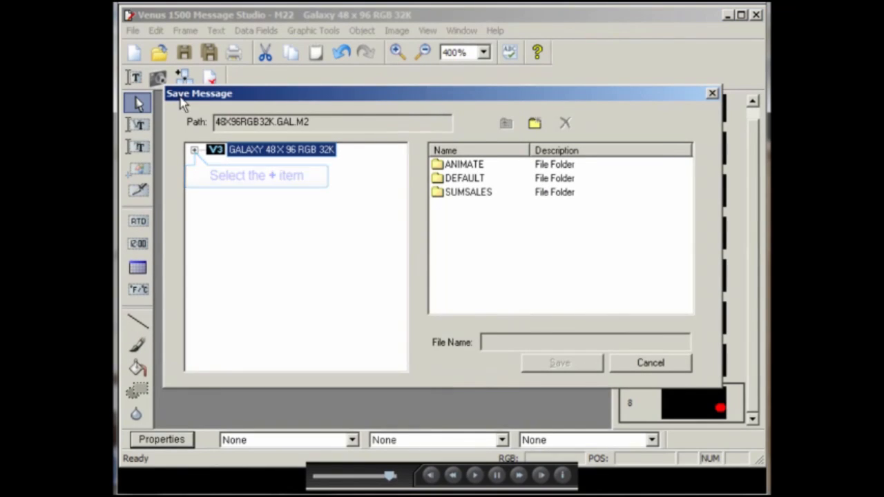
{"action": "left_click", "coordinate": [195, 151]}
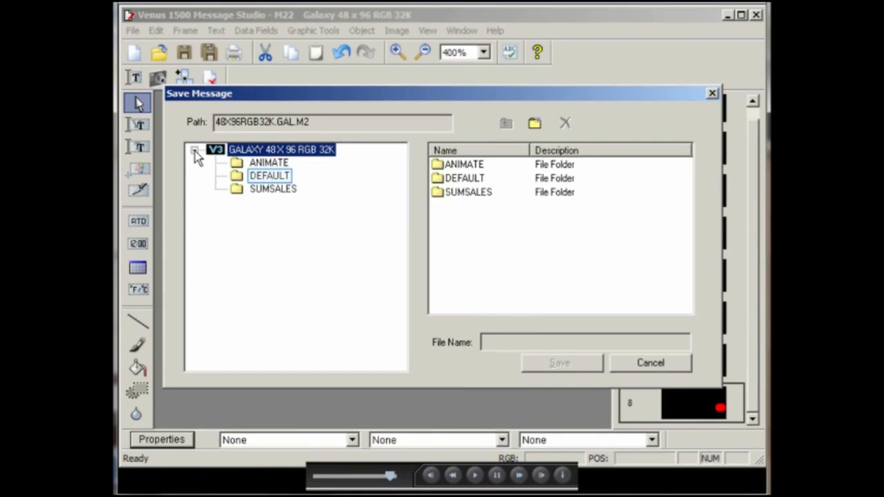
{"action": "left_click", "coordinate": [268, 176]}
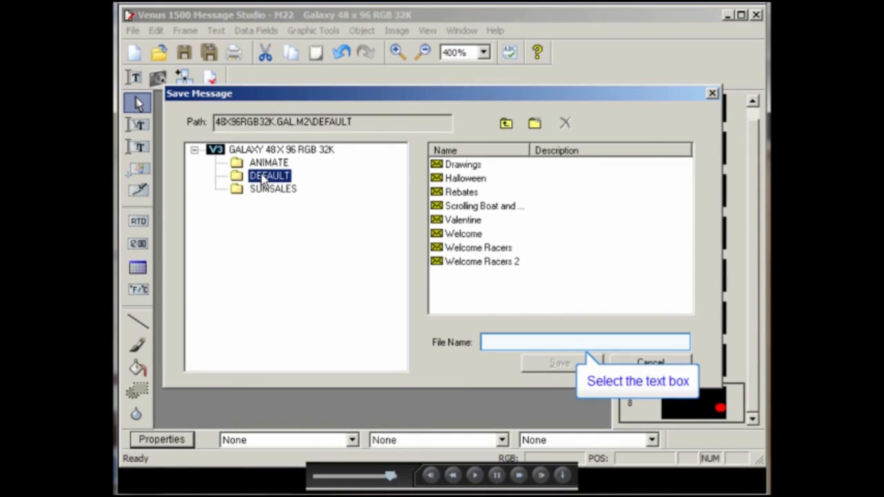
{"action": "left_click", "coordinate": [504, 343]}
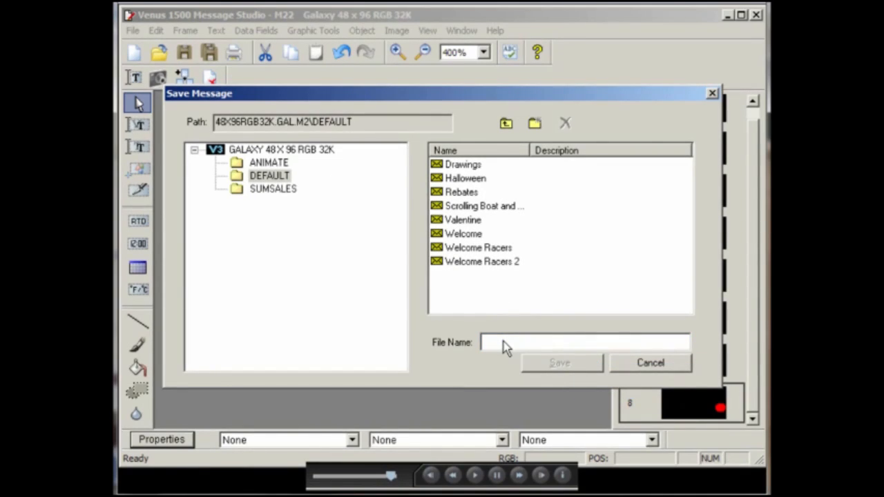
{"action": "type", "text": "Bouncing B"}
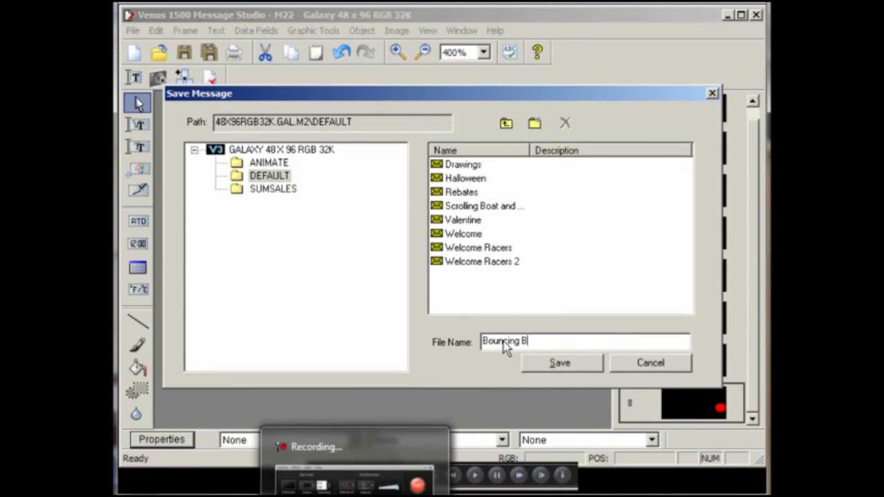
{"action": "type", "text": "all"}
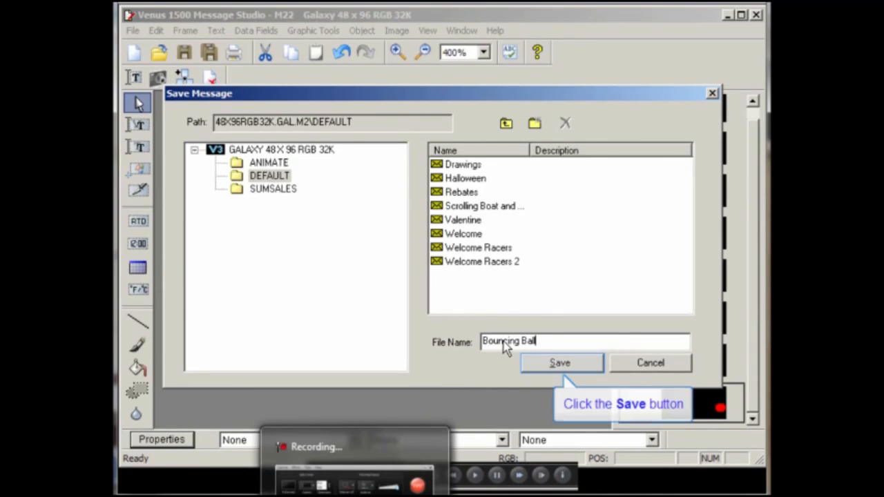
{"action": "left_click", "coordinate": [532, 365]}
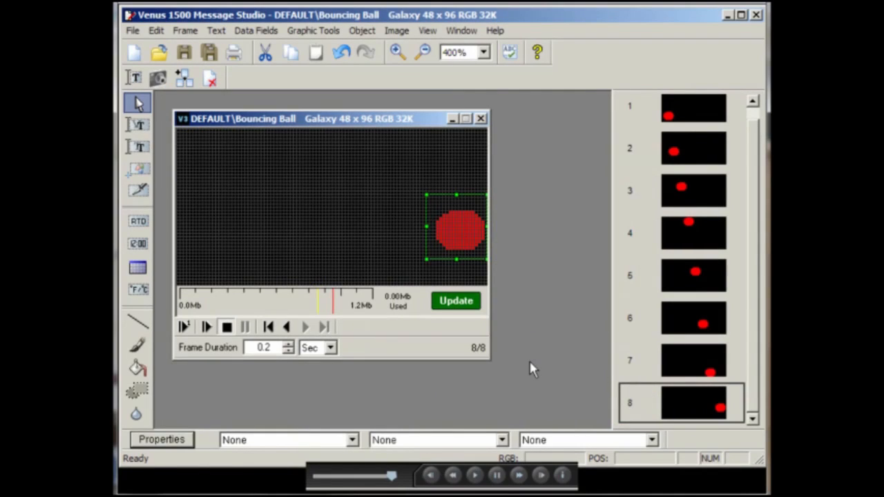